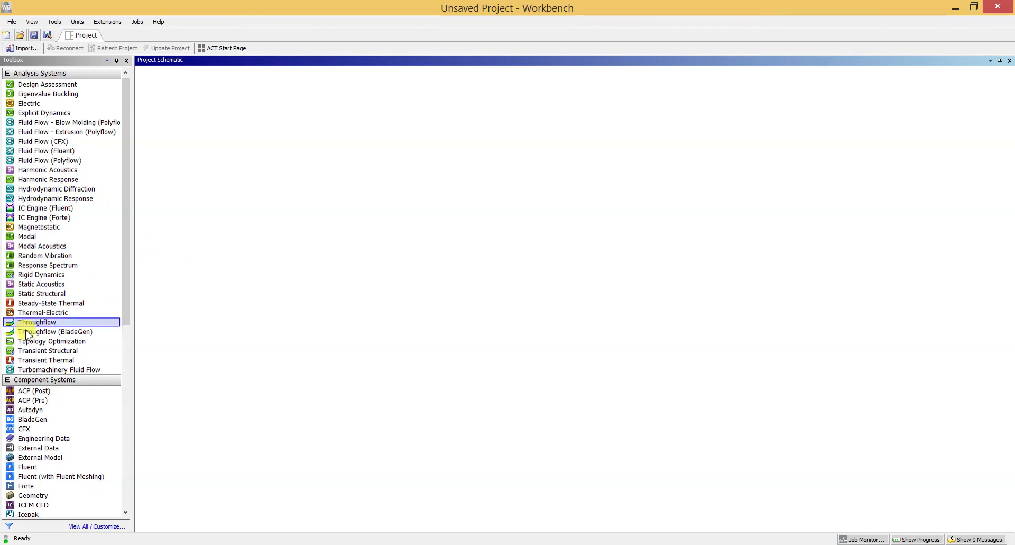
Step: Add a Static Structural system from the Analysis Systems toolbox to the empty project schematic
double_click(38, 296)
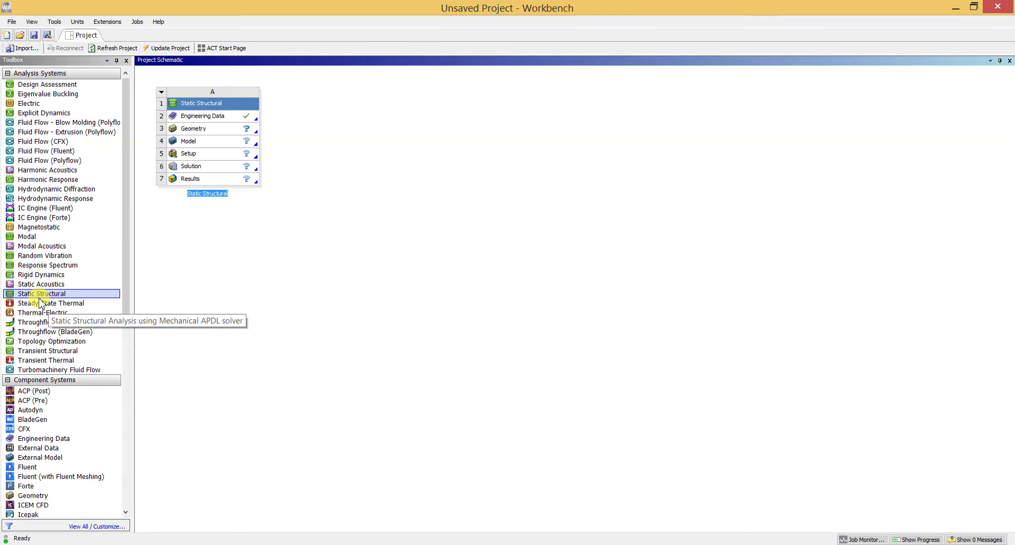
click(209, 103)
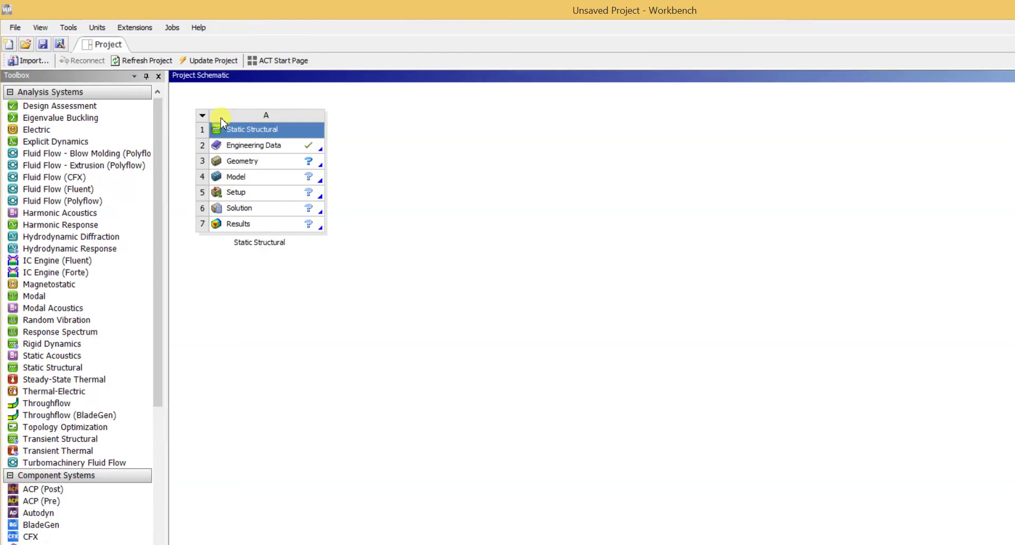
click(263, 150)
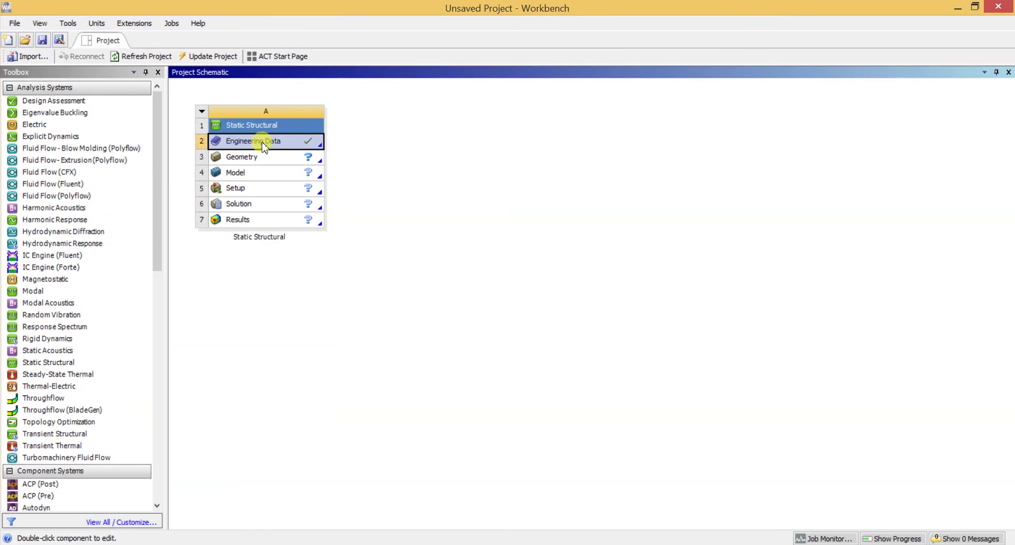
right_click(262, 142)
click(301, 151)
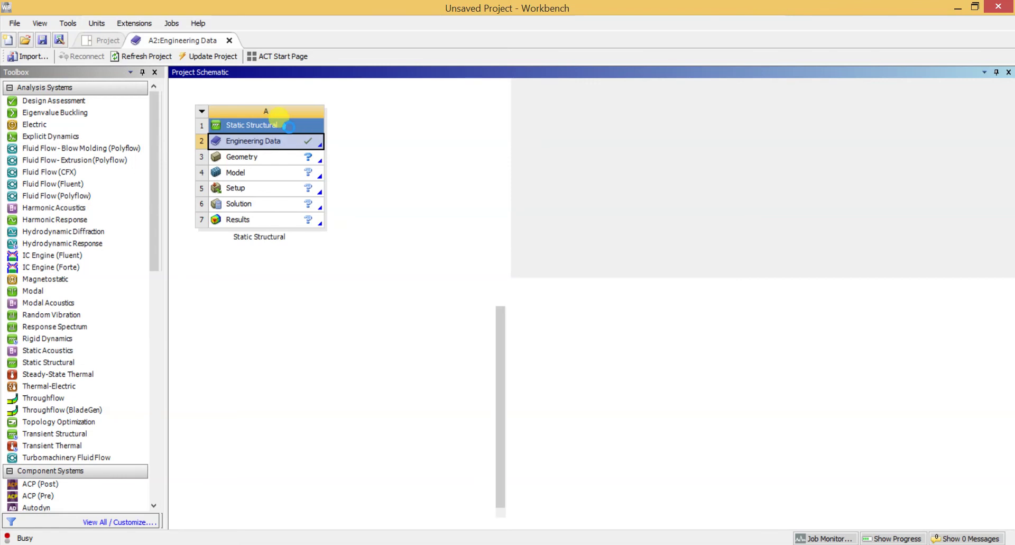
click(230, 41)
click(269, 158)
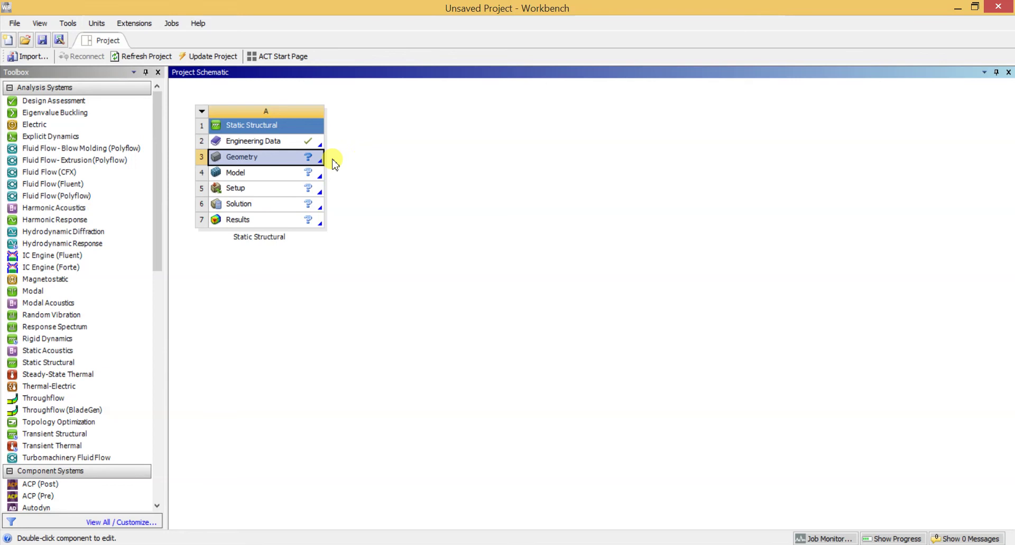
Step: Import 'plate with centre hole' from the Desktop as the system's geometry
right_click(297, 158)
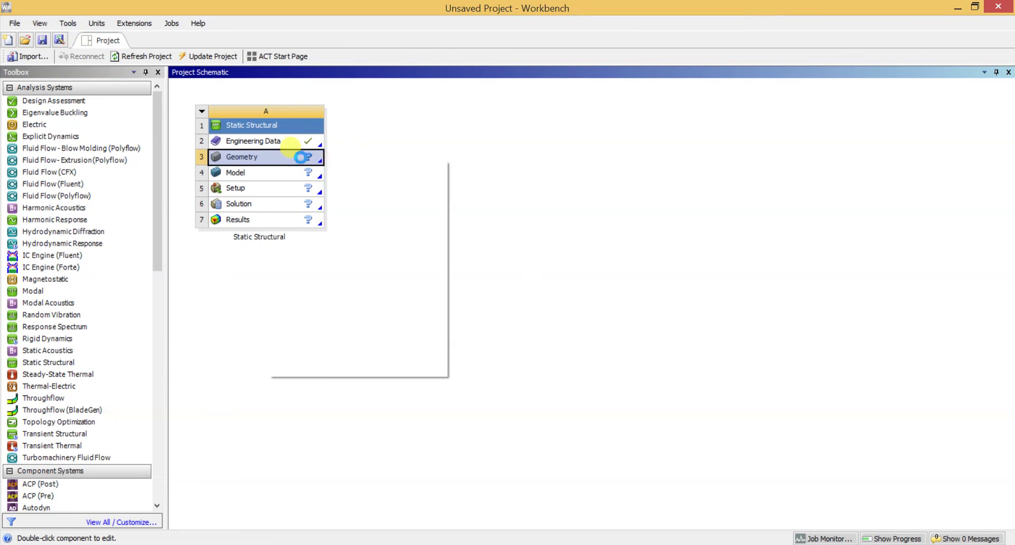
mouse_move(359, 199)
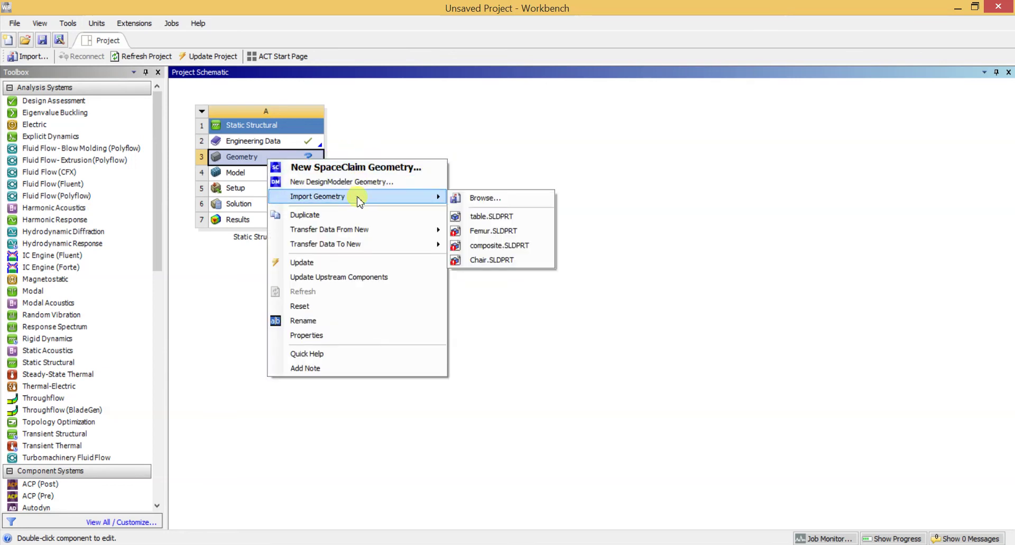
click(481, 198)
click(42, 109)
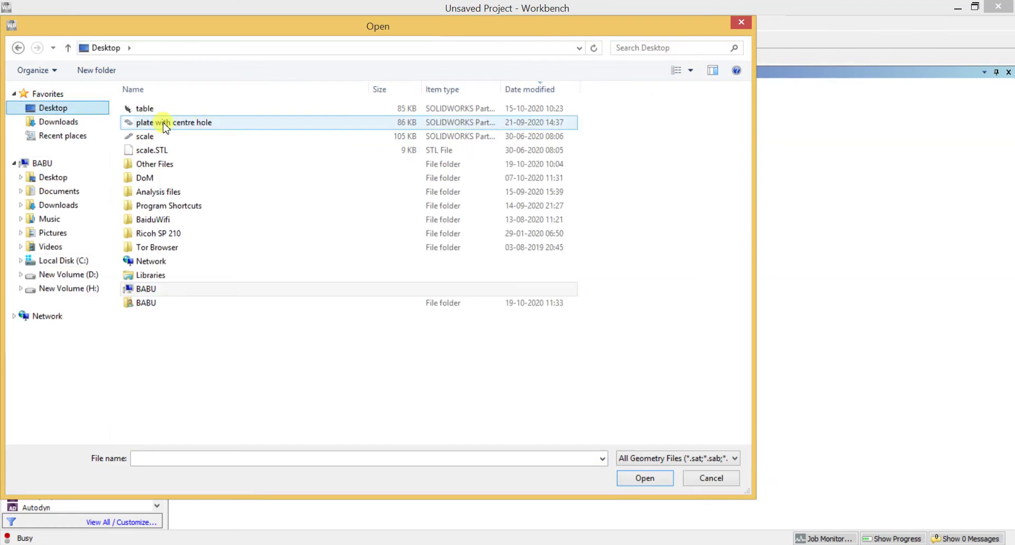
click(194, 124)
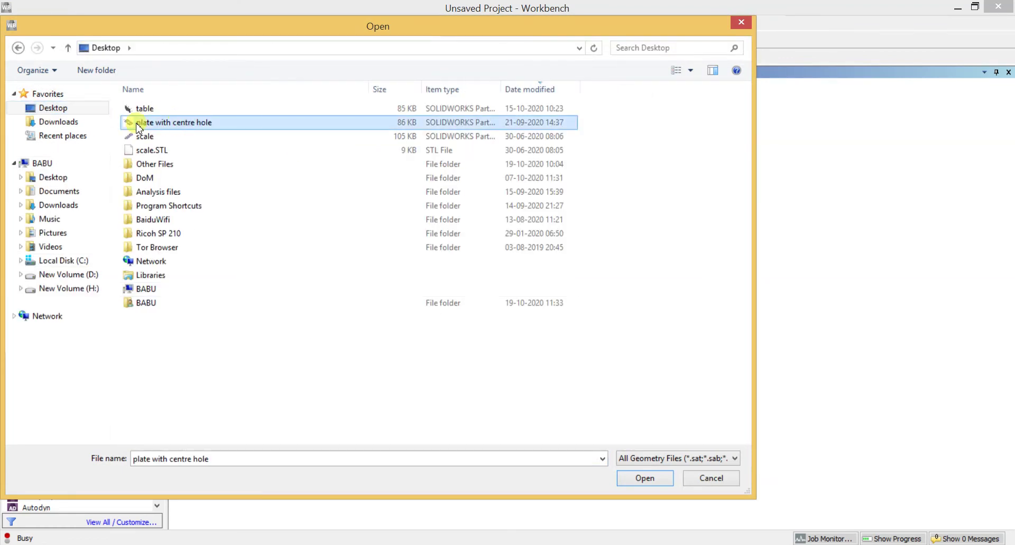
click(645, 478)
Step: Open the Model cell for editing in ANSYS Mechanical
click(253, 168)
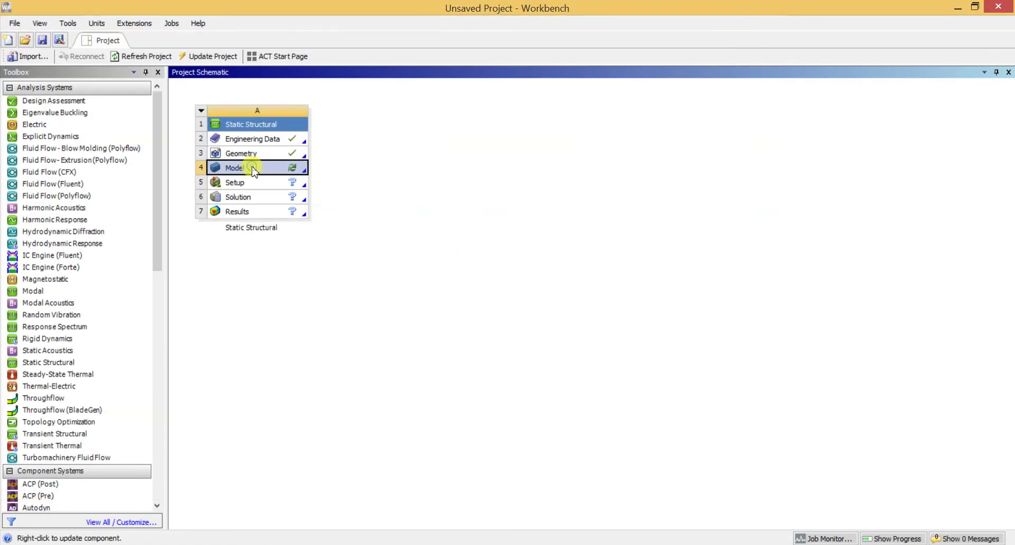
right_click(253, 168)
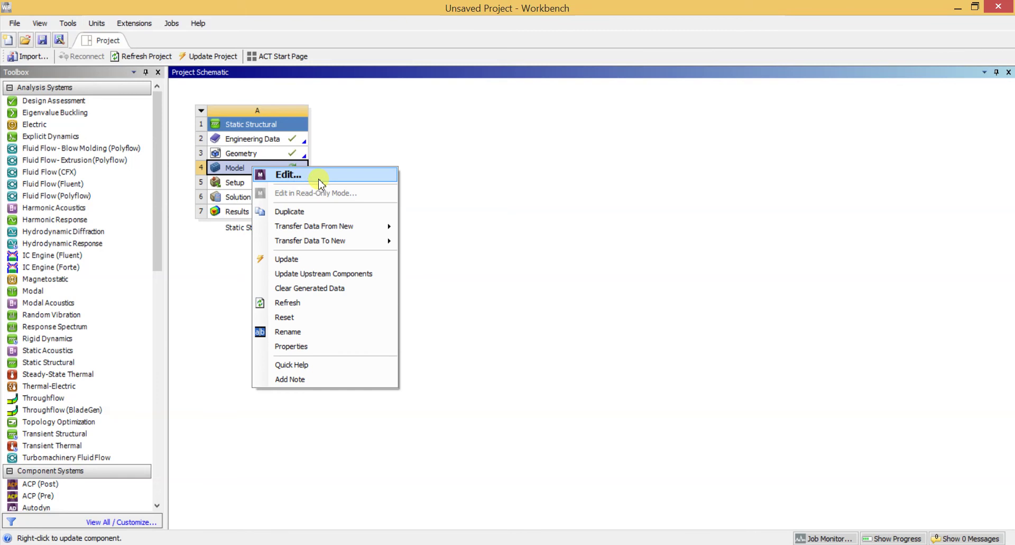
click(347, 175)
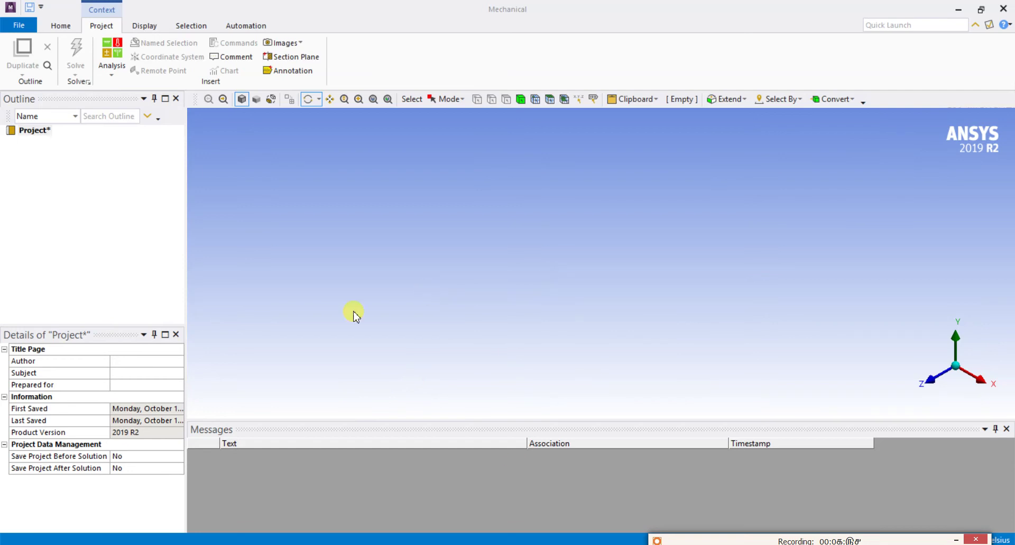
Step: Wait for Mechanical to load the plate-with-centre-hole geometry into the Outline and graphics window
click(956, 539)
click(909, 85)
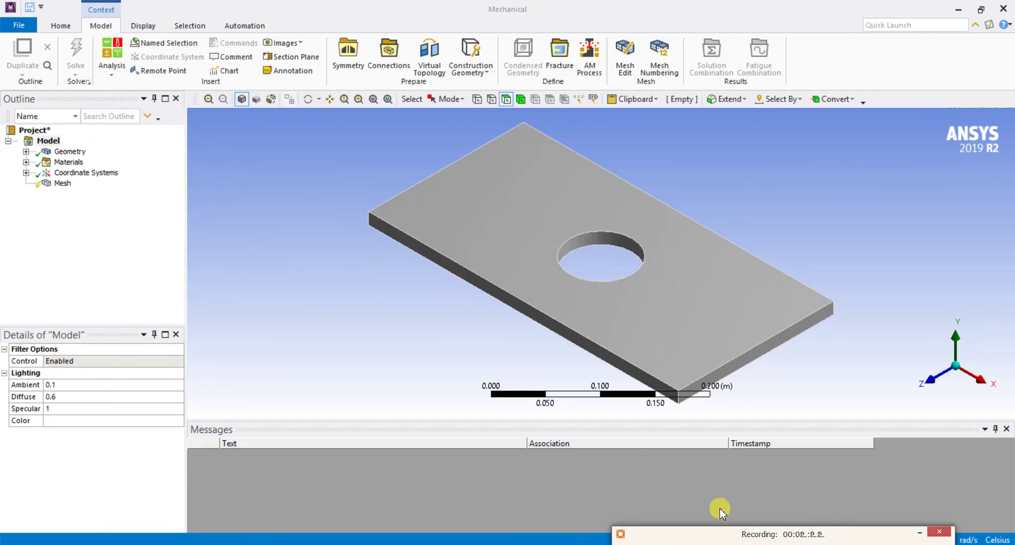
click(920, 532)
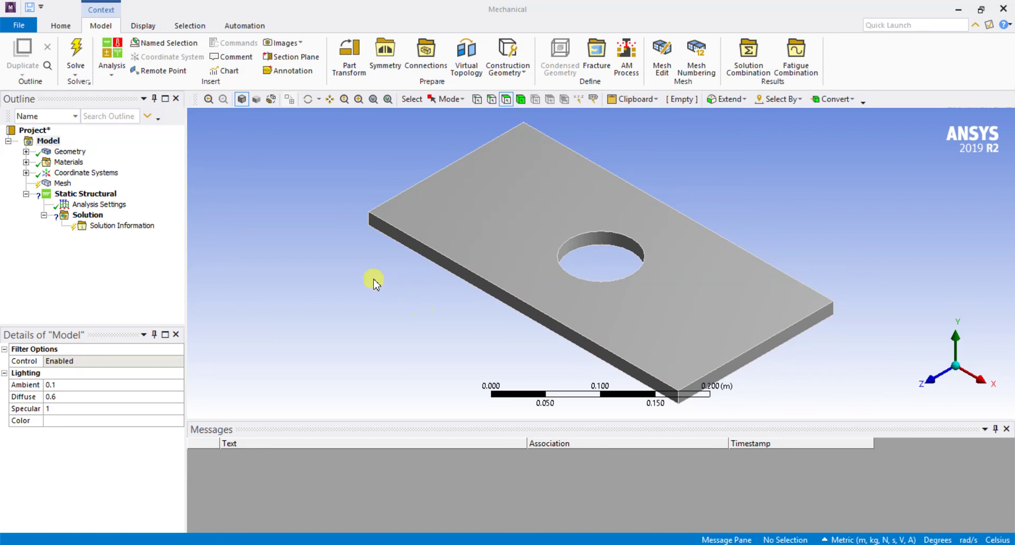
Step: Generate the default mesh on the plate and inspect the quadrilateral elements around the hole
middle_drag(374, 293, 439, 281)
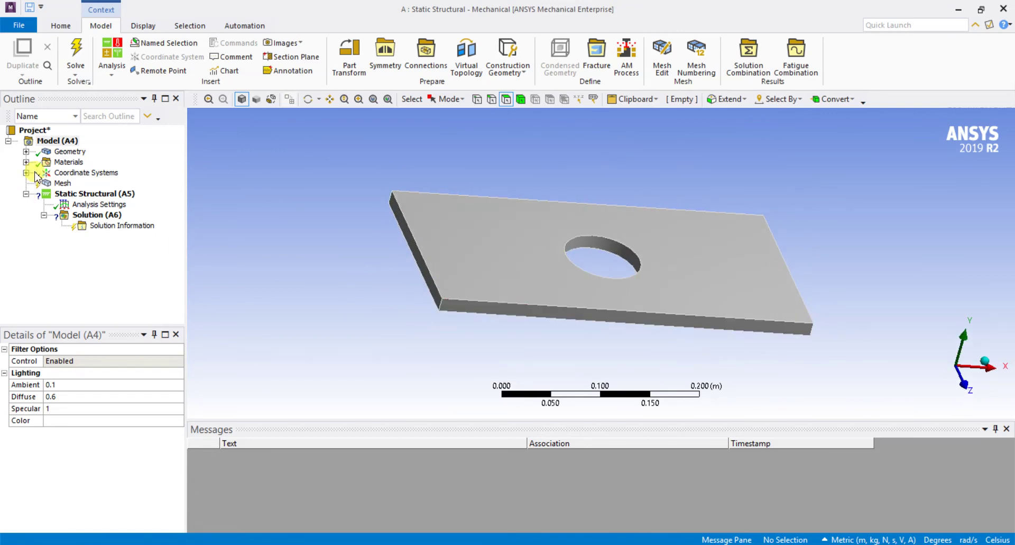
click(64, 183)
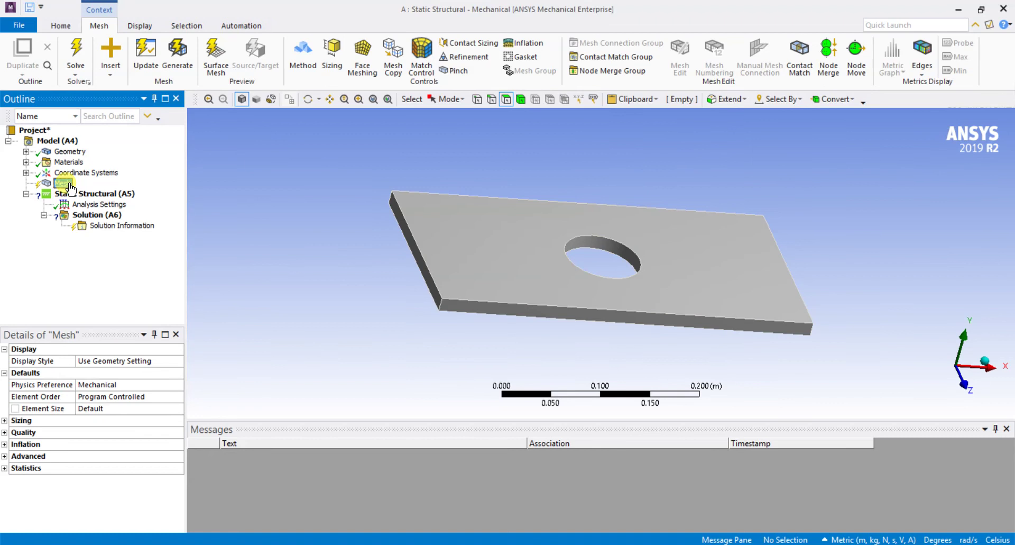
right_click(70, 186)
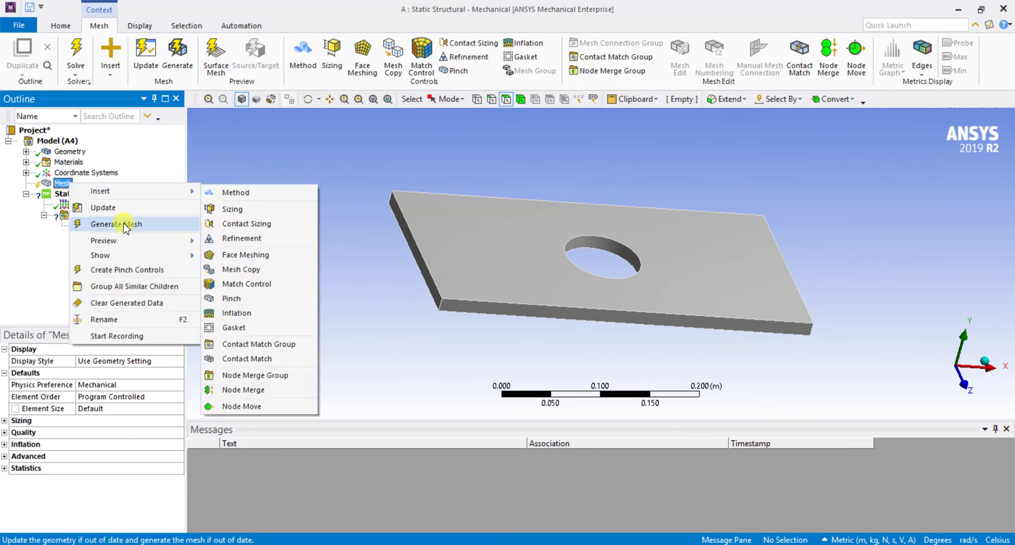
click(283, 240)
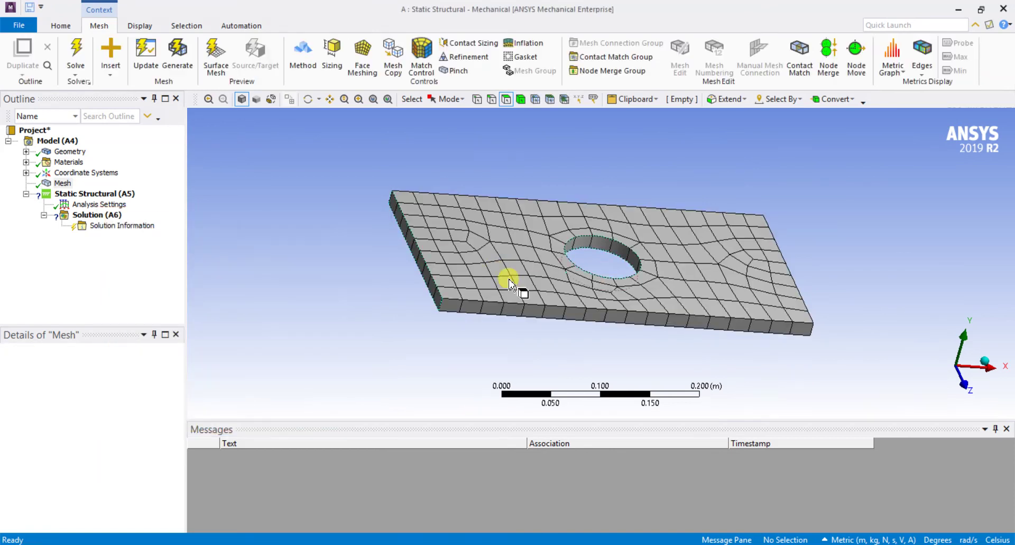
middle_drag(387, 307, 339, 318)
click(96, 195)
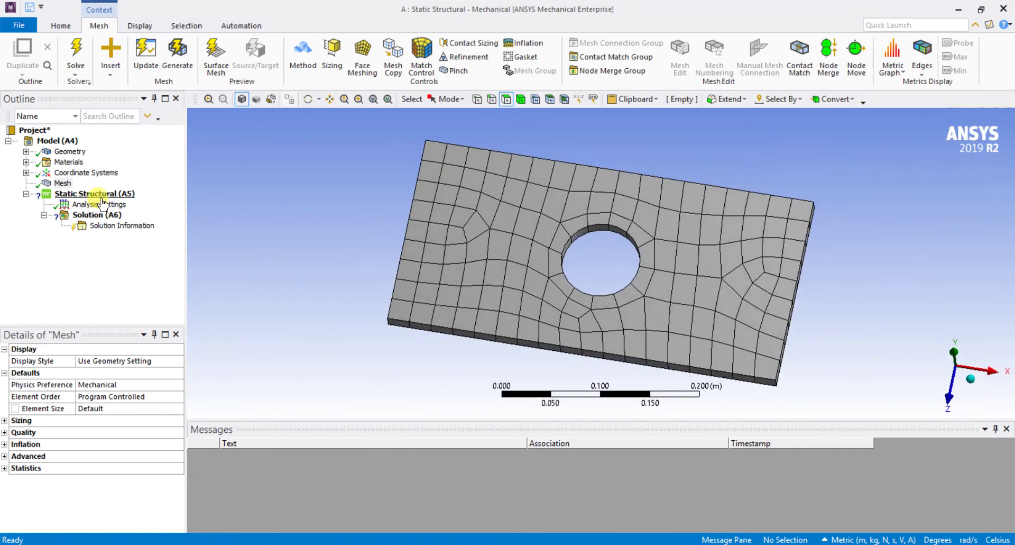
Step: Insert a Force and two Fixed Supports under Static Structural
right_click(101, 196)
mouse_move(137, 210)
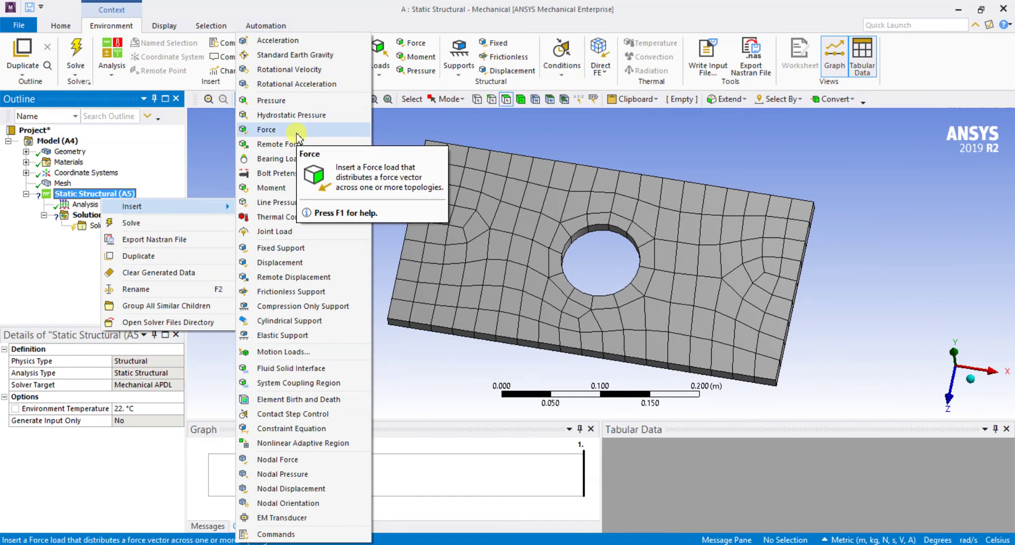
click(297, 136)
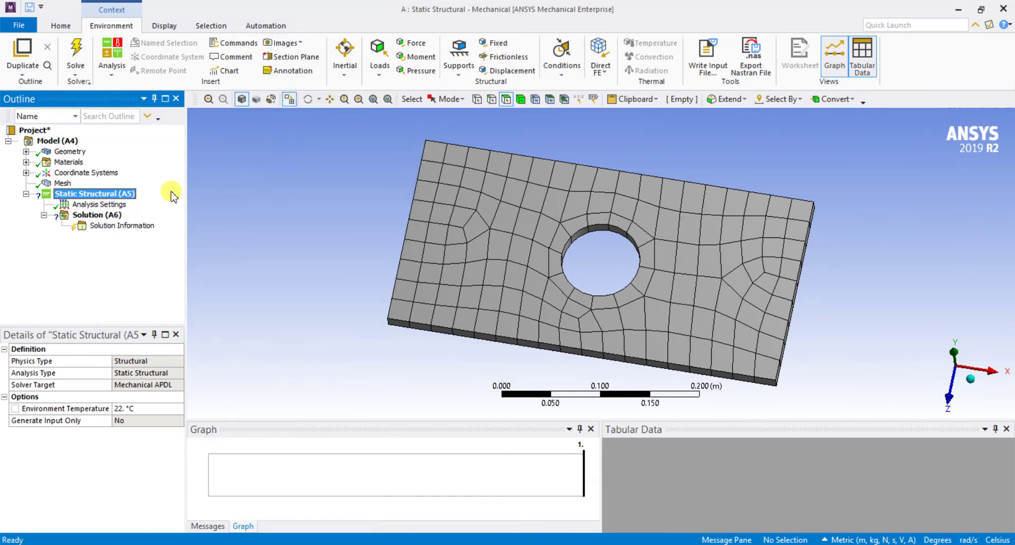
right_click(102, 195)
mouse_move(117, 203)
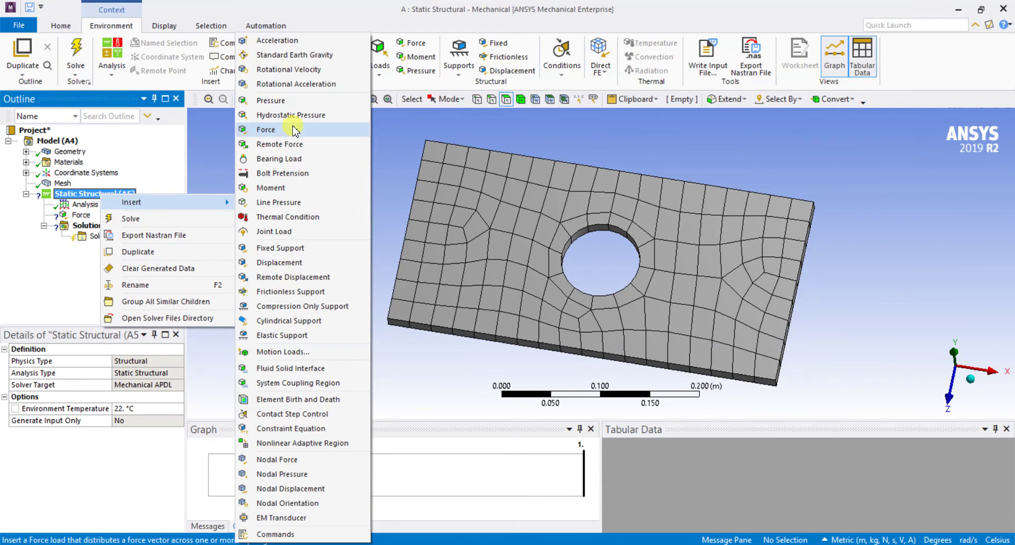
click(272, 247)
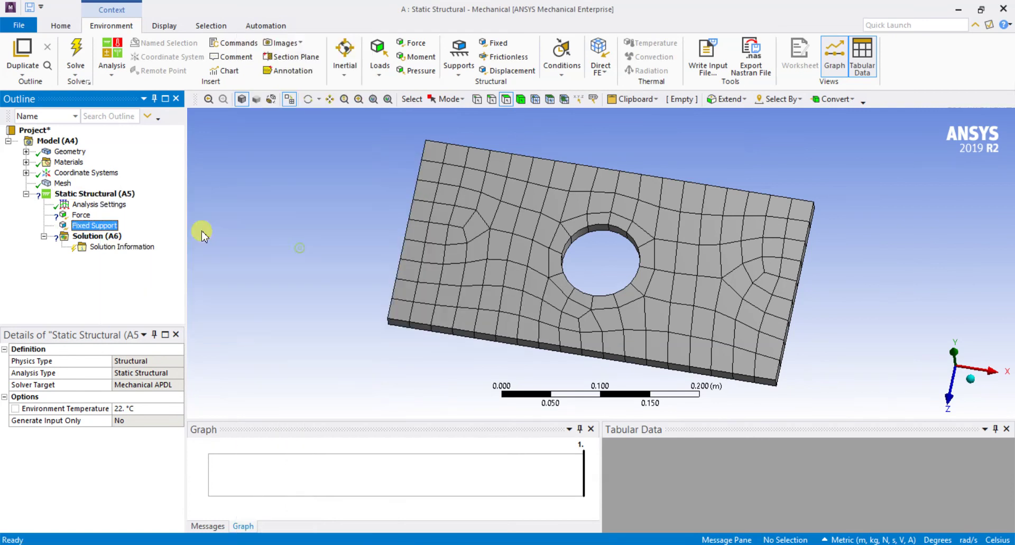
right_click(106, 196)
mouse_move(132, 202)
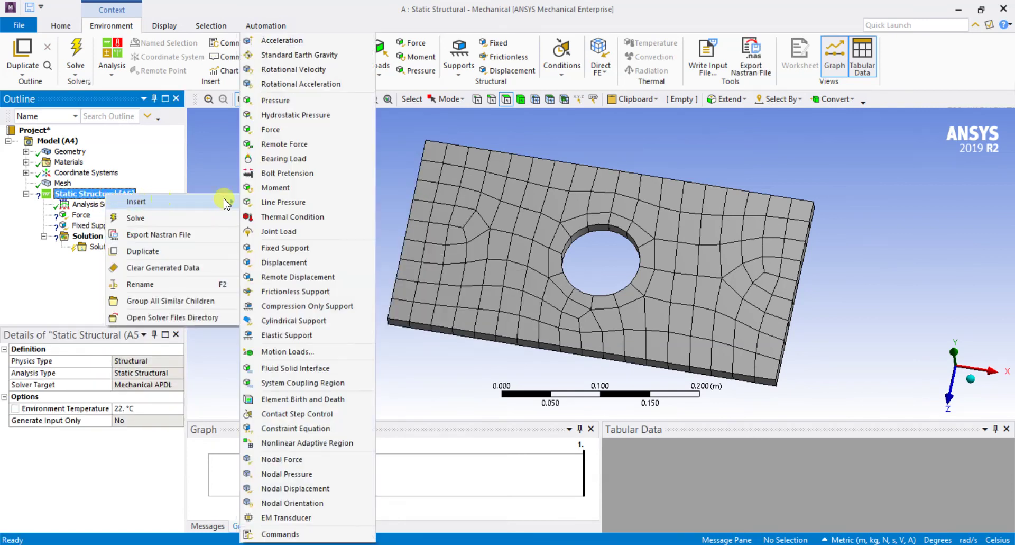
click(299, 249)
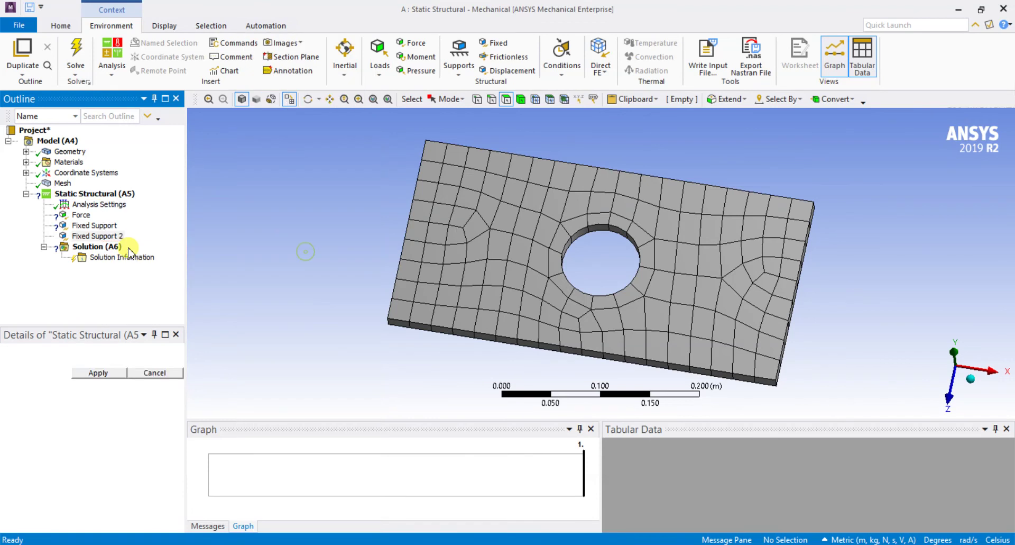
Step: Scope the first Fixed Support to the hole's inner face
click(105, 227)
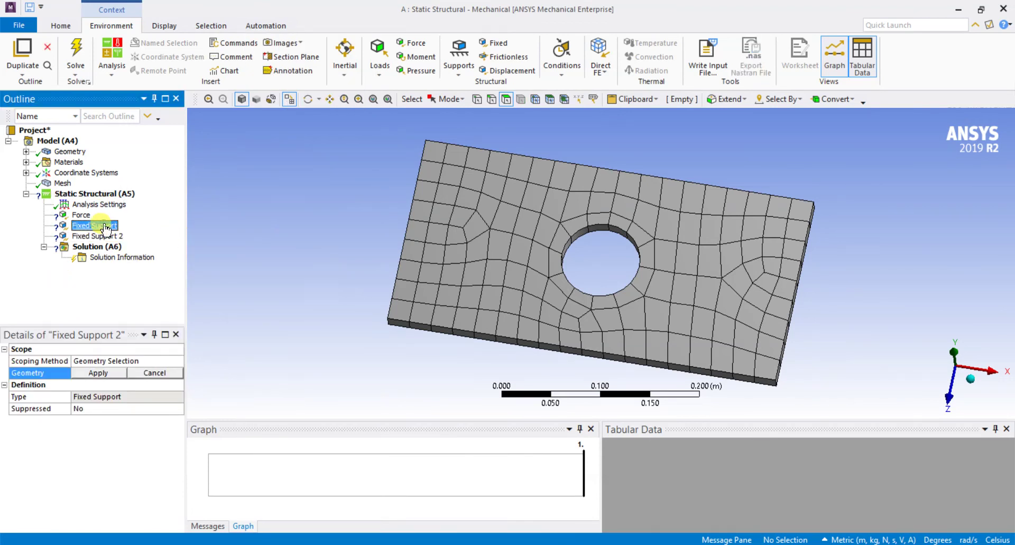
click(590, 236)
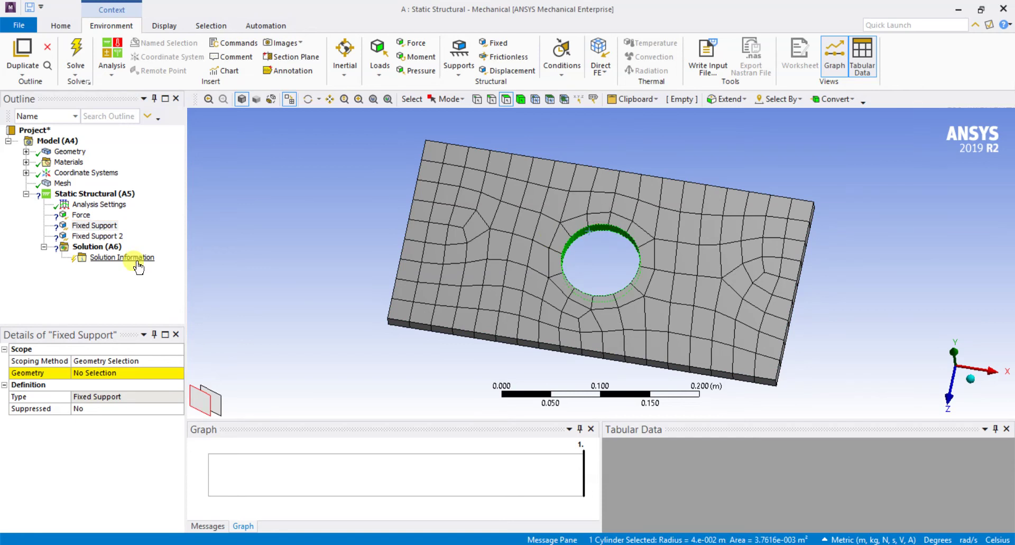
click(94, 373)
click(93, 373)
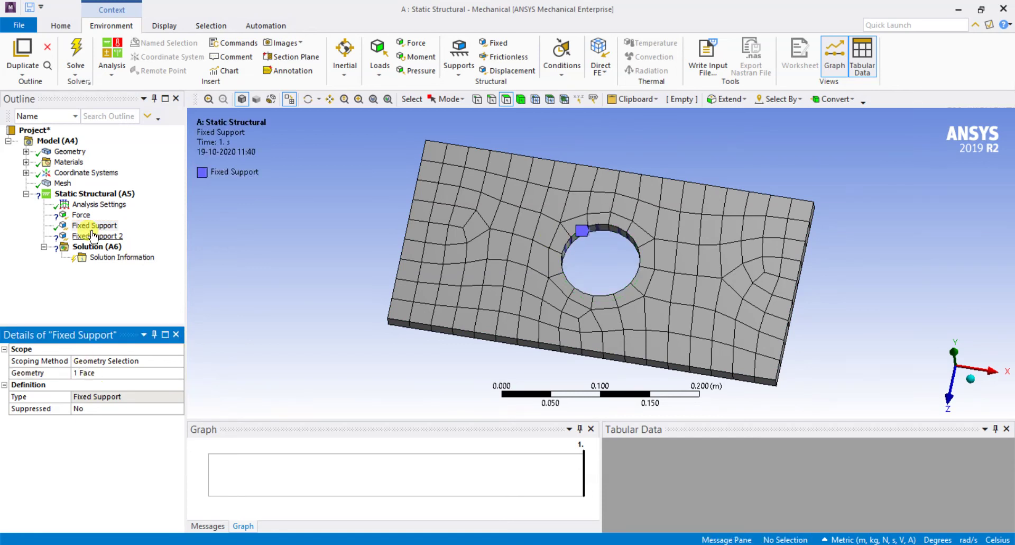
click(82, 215)
Step: Select the plate's right end face for the force
right_click(84, 218)
mouse_move(119, 222)
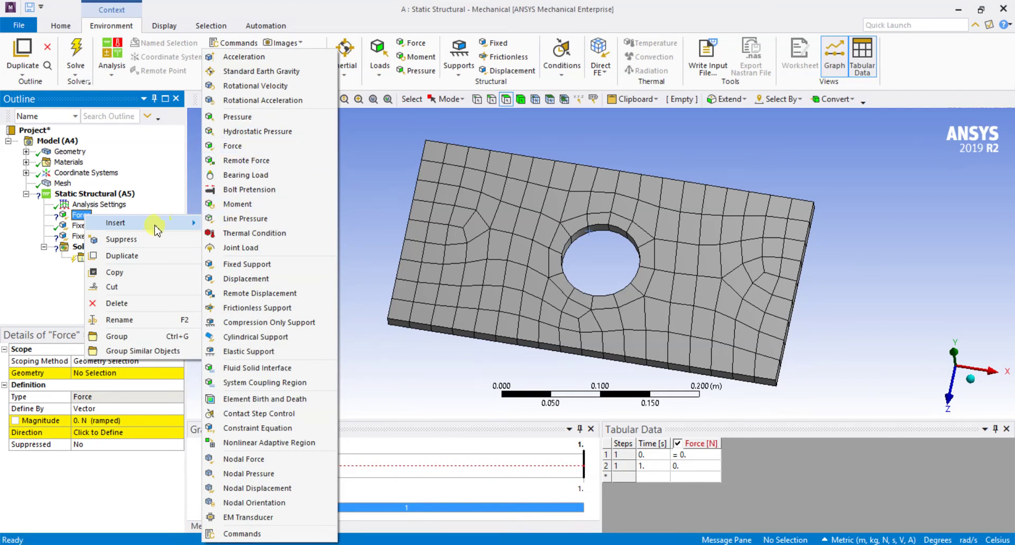
click(31, 273)
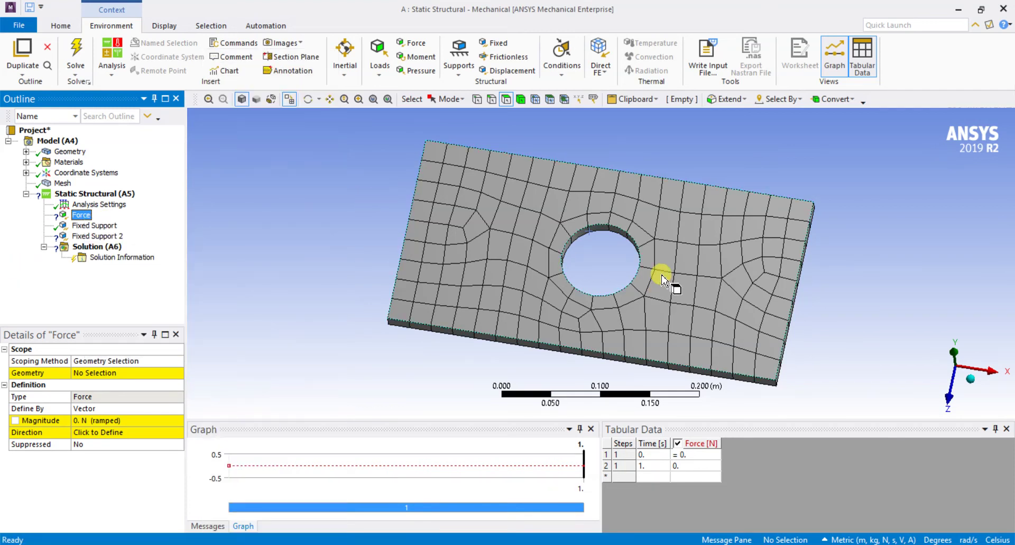
middle_drag(789, 277, 750, 233)
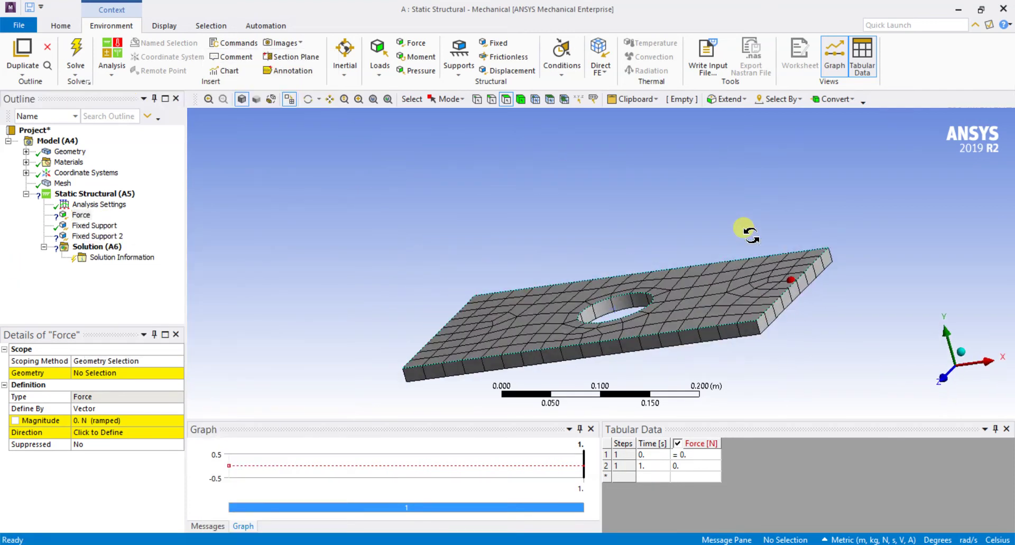
click(801, 292)
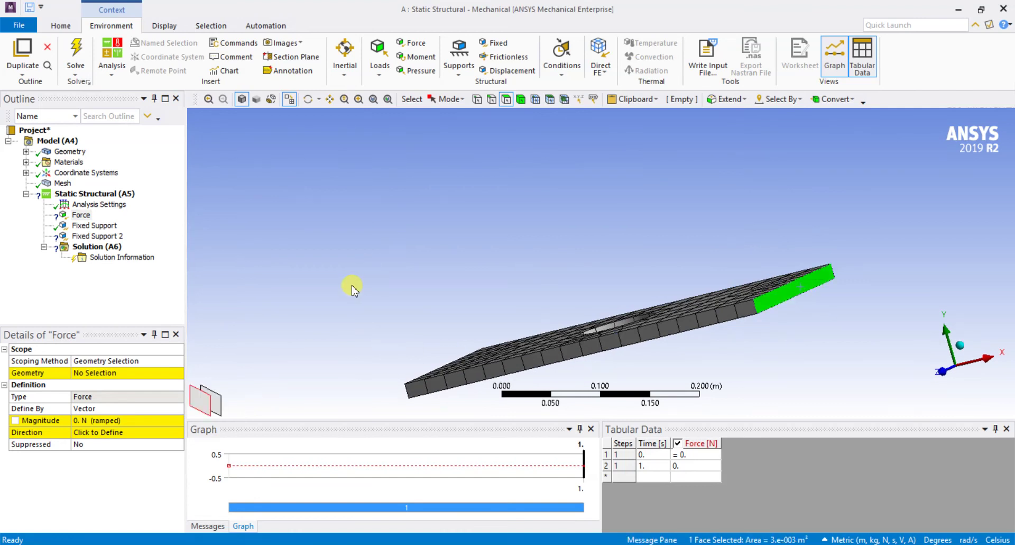
middle_drag(355, 258, 399, 201)
Step: Define the force by components with 500 N as the X component
click(174, 420)
click(145, 410)
click(145, 410)
click(143, 425)
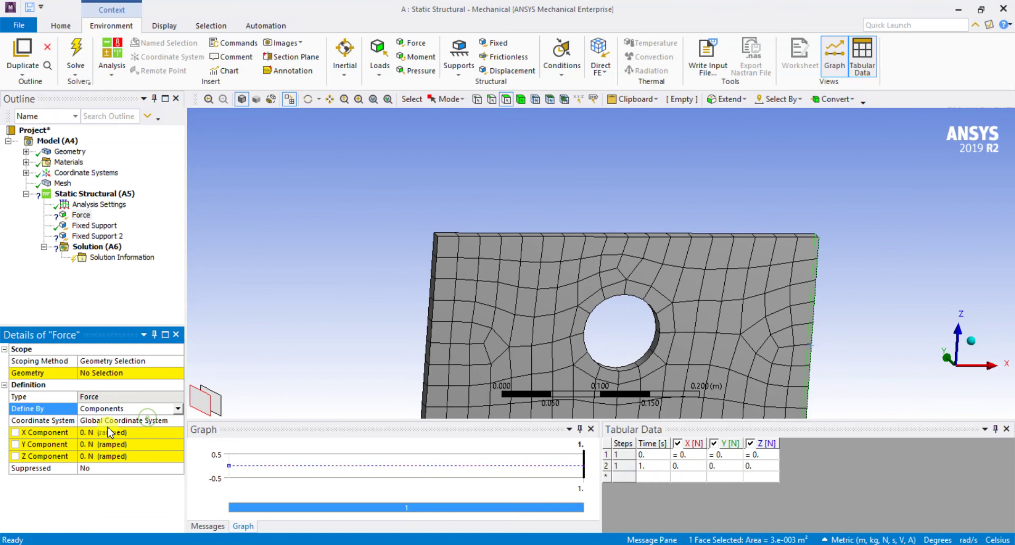
click(94, 432)
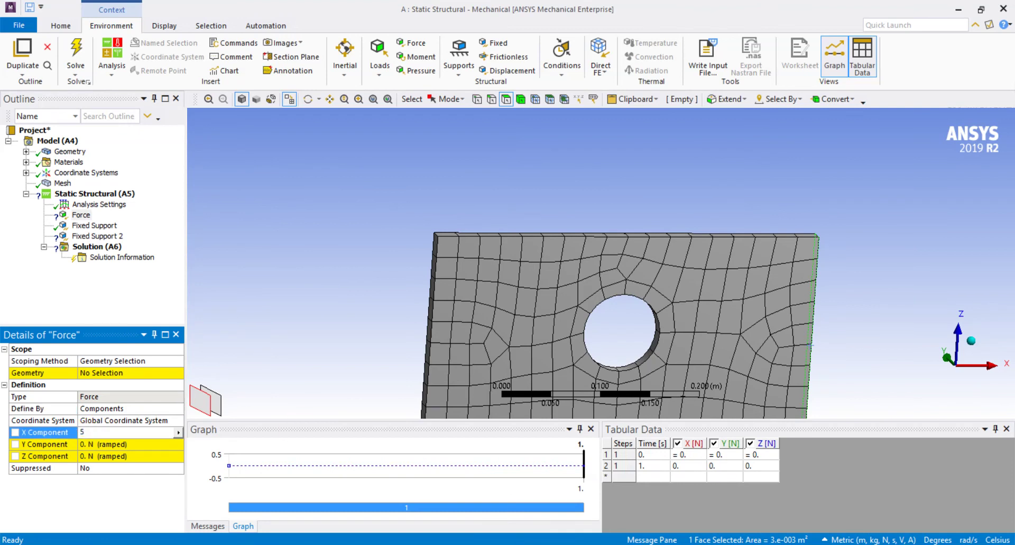
key(Return)
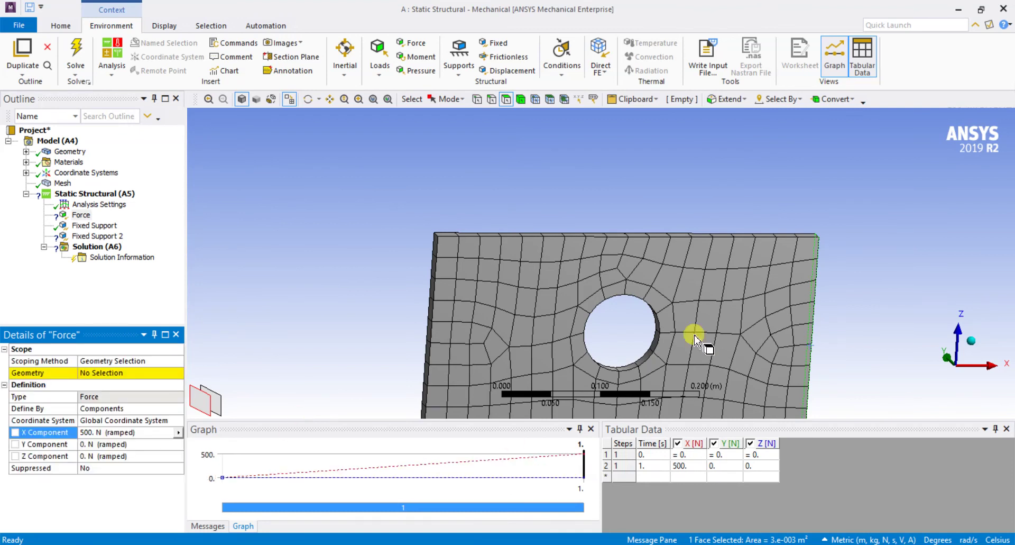
Step: Apply the force to the selected end face and check its arrow on the plate
middle_drag(710, 211, 706, 329)
scroll(850, 312, up, 1)
scroll(873, 316, down, 3)
middle_drag(873, 312, 825, 323)
click(111, 373)
click(106, 373)
mouse_move(283, 288)
middle_down()
mouse_move(373, 283)
mouse_move(341, 311)
mouse_move(290, 268)
mouse_move(270, 281)
middle_up()
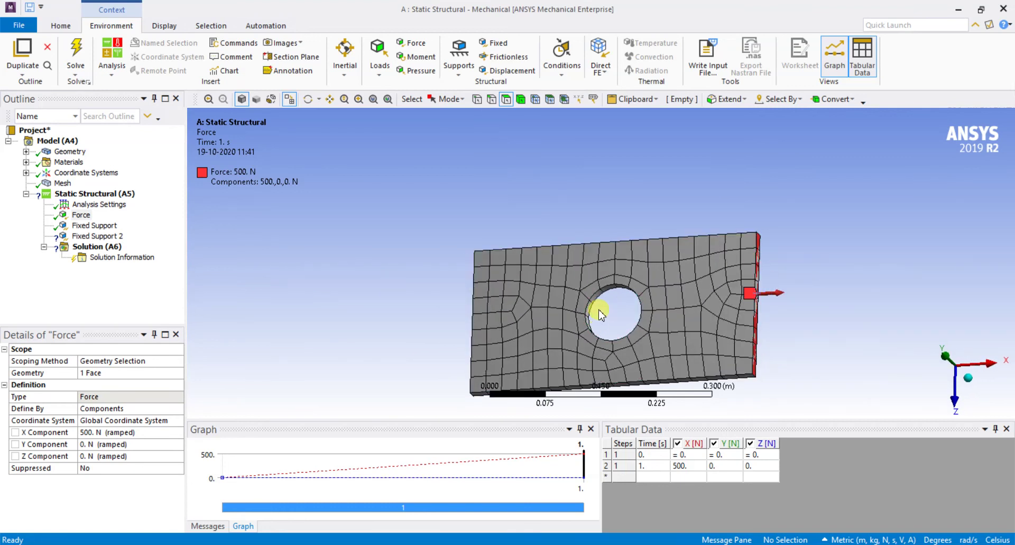
click(92, 217)
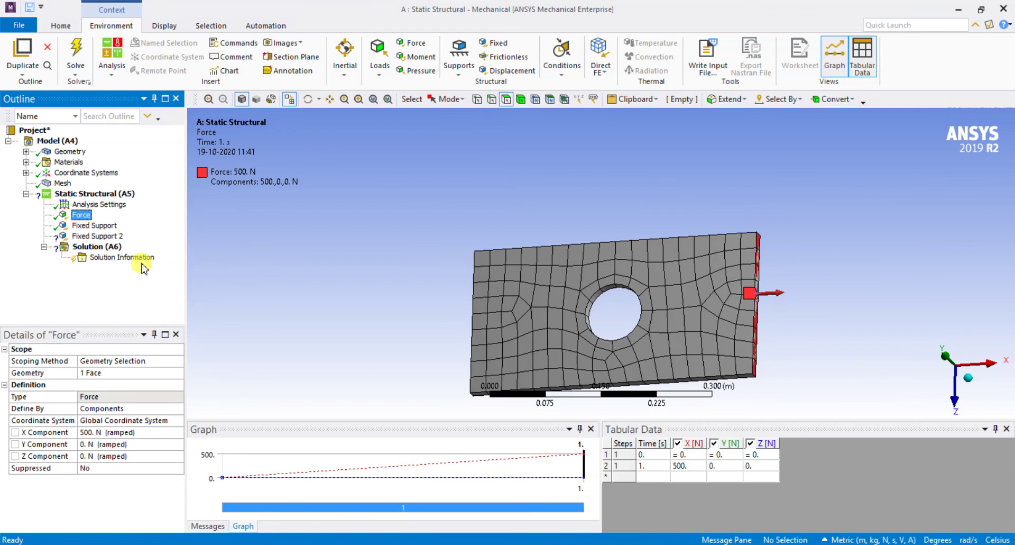
Step: Insert Total Deformation, Equivalent Elastic Strain and Equivalent (von-Mises) Stress results under Solution
click(96, 246)
right_click(118, 248)
mouse_move(158, 256)
mouse_move(296, 257)
click(385, 259)
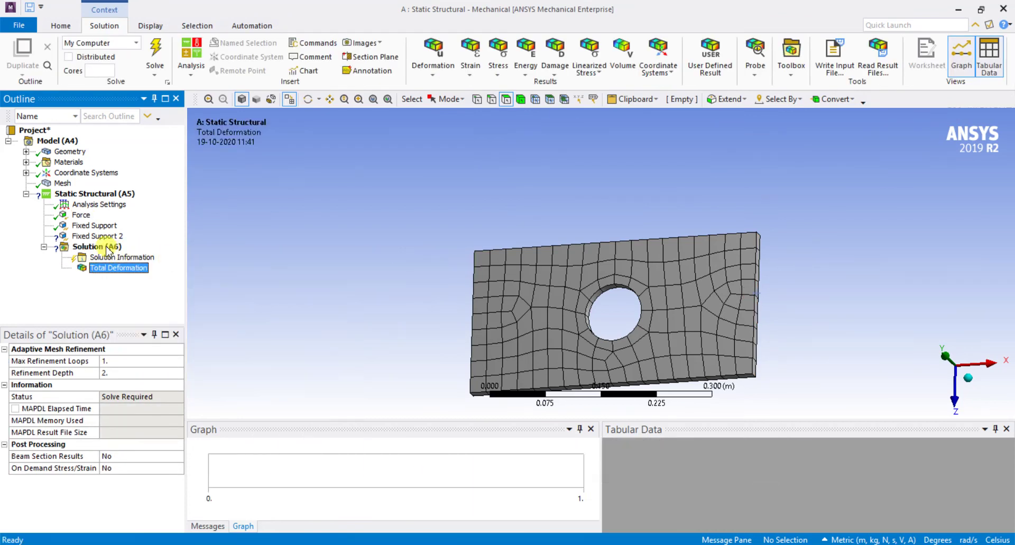
right_click(108, 246)
mouse_move(159, 256)
mouse_move(296, 270)
click(397, 270)
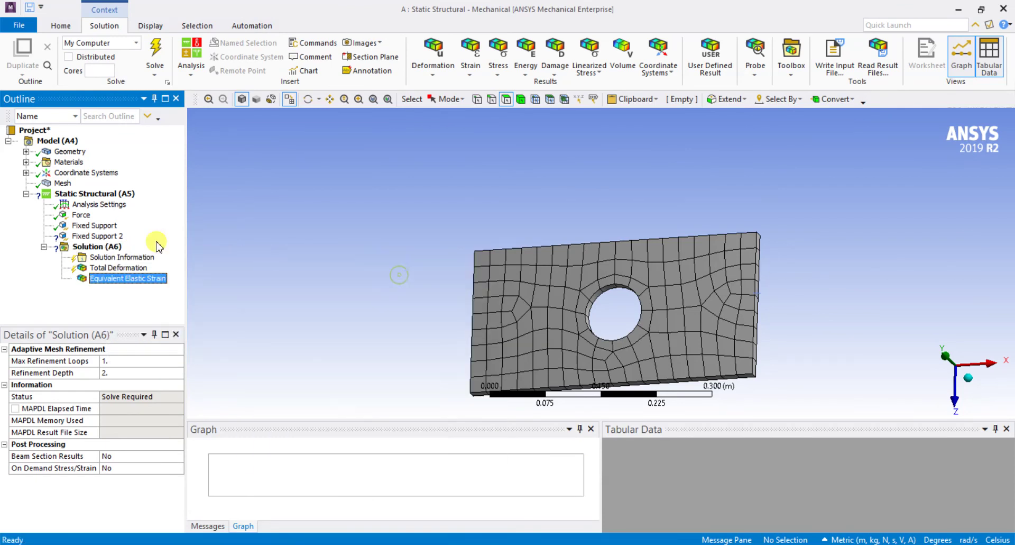
right_click(107, 247)
mouse_move(230, 253)
mouse_move(272, 284)
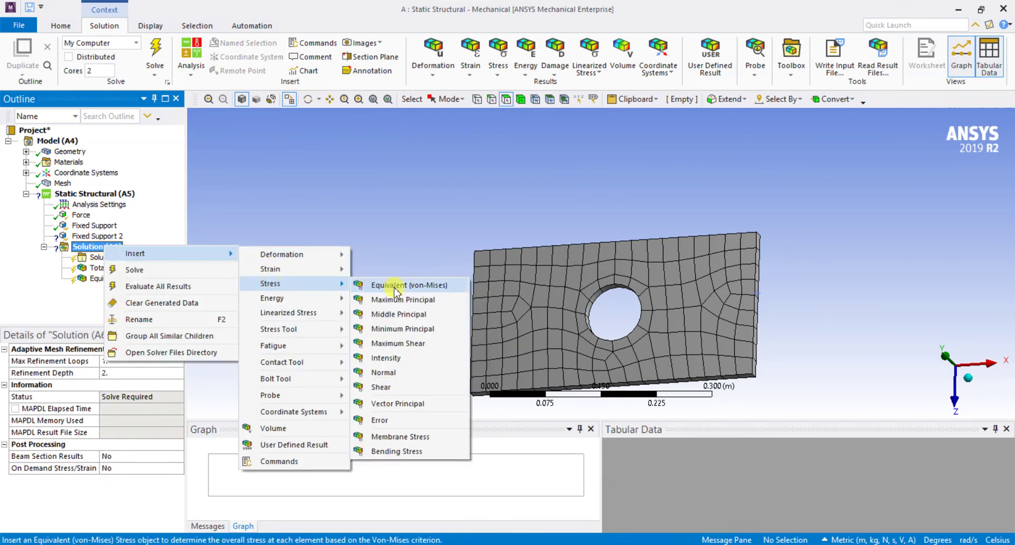
click(407, 287)
Step: Solve the model with F5, which fails with an invalid geometry error
click(90, 247)
right_click(91, 248)
mouse_move(139, 256)
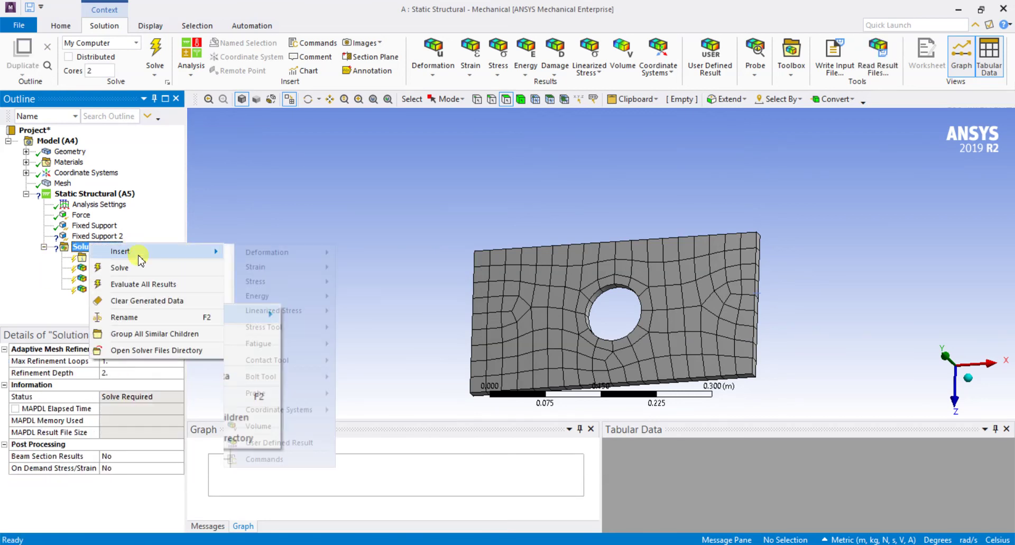
click(243, 250)
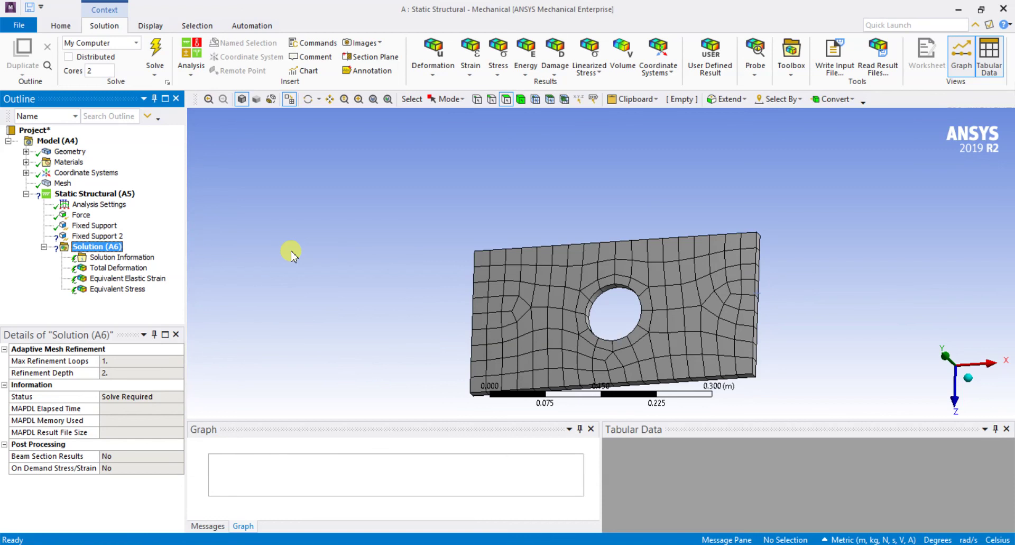
key(F5)
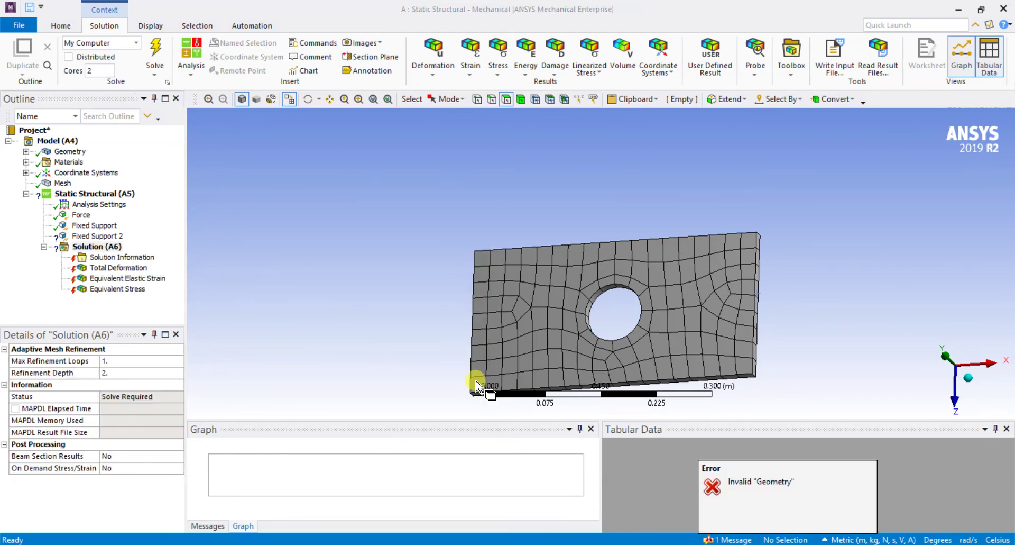
Step: Delete Fixed Support 2 and confirm the deletion
click(96, 239)
right_click(95, 239)
click(129, 320)
click(505, 329)
Step: Re-solve the model and show Total Deformation, peaking at 1.6914e-7 m
click(106, 238)
right_click(106, 238)
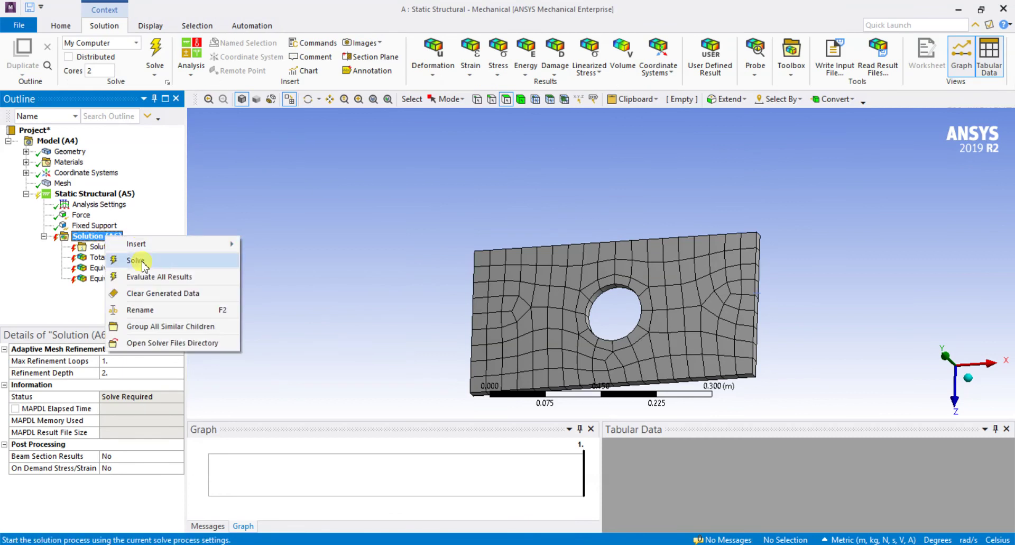
click(176, 254)
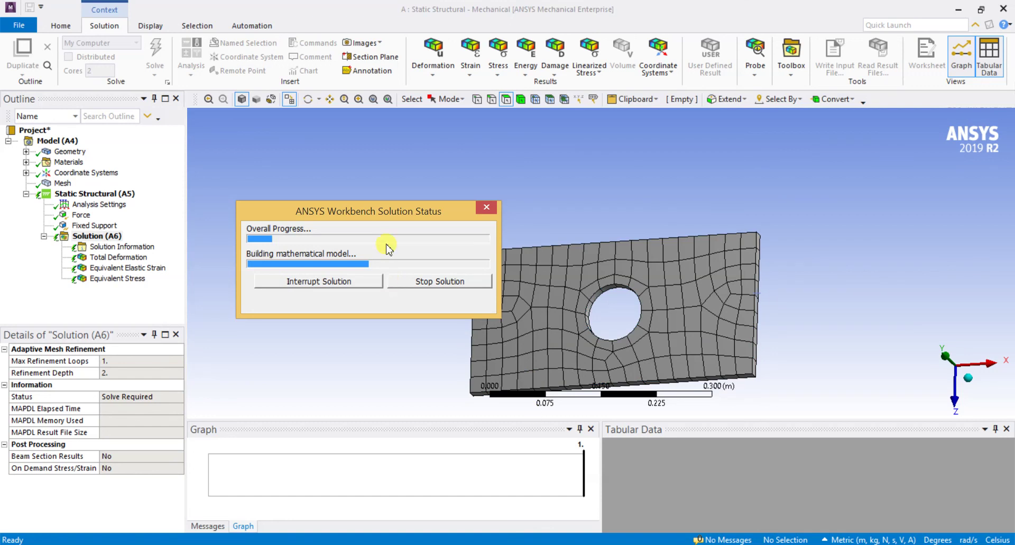
drag(388, 217, 394, 191)
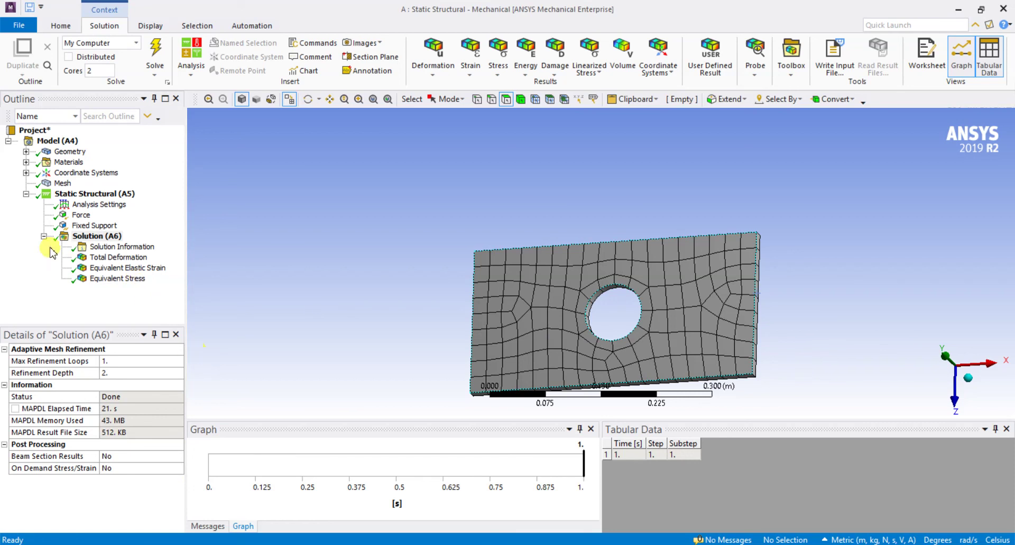
click(107, 257)
Step: Display the total deformation at true scale (1.0)
middle_drag(407, 233, 466, 201)
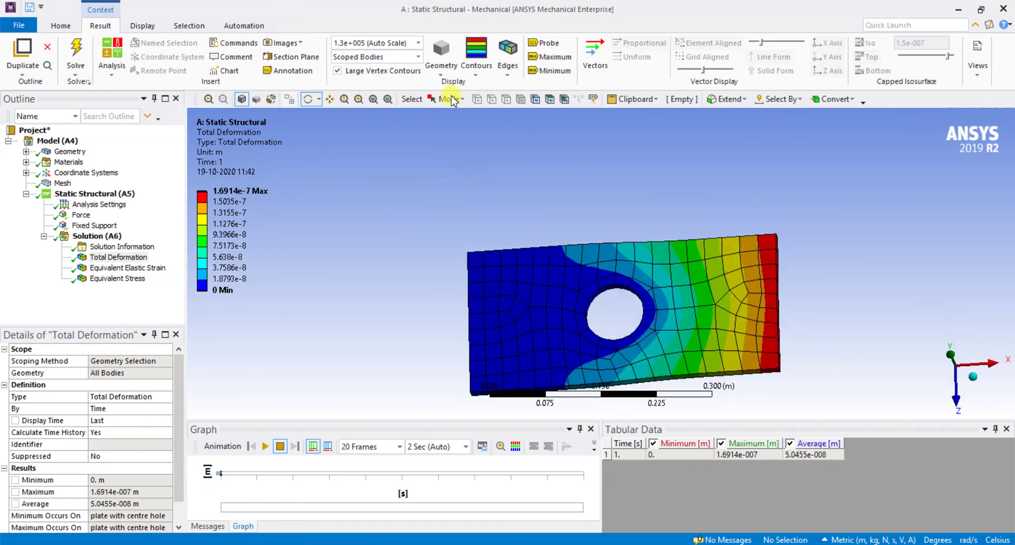
click(419, 43)
click(370, 59)
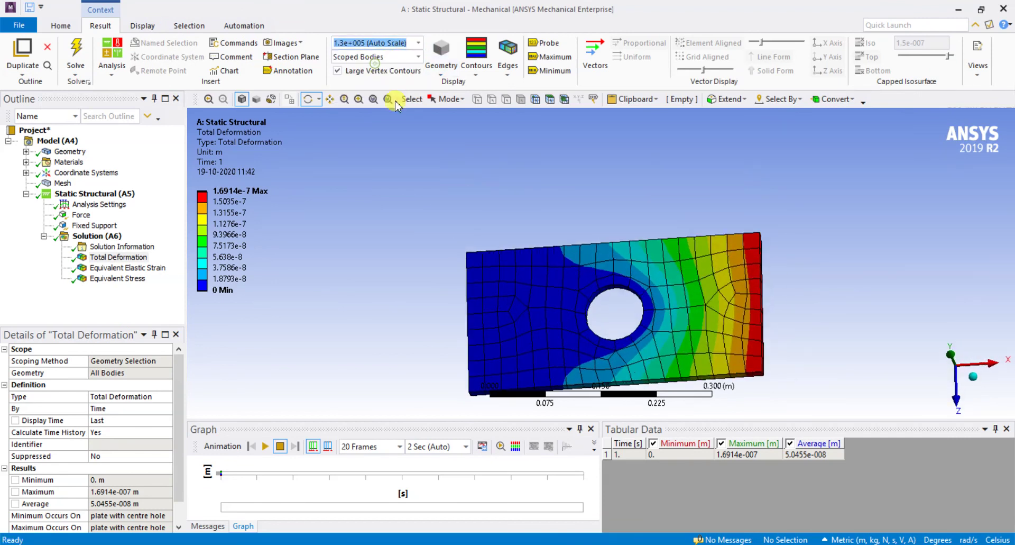
mouse_move(411, 235)
middle_down()
mouse_move(396, 220)
mouse_move(419, 272)
mouse_move(423, 257)
middle_up()
Step: Show the undeformed wireframe, then the mesh element edges, and reselect the Force load
click(509, 67)
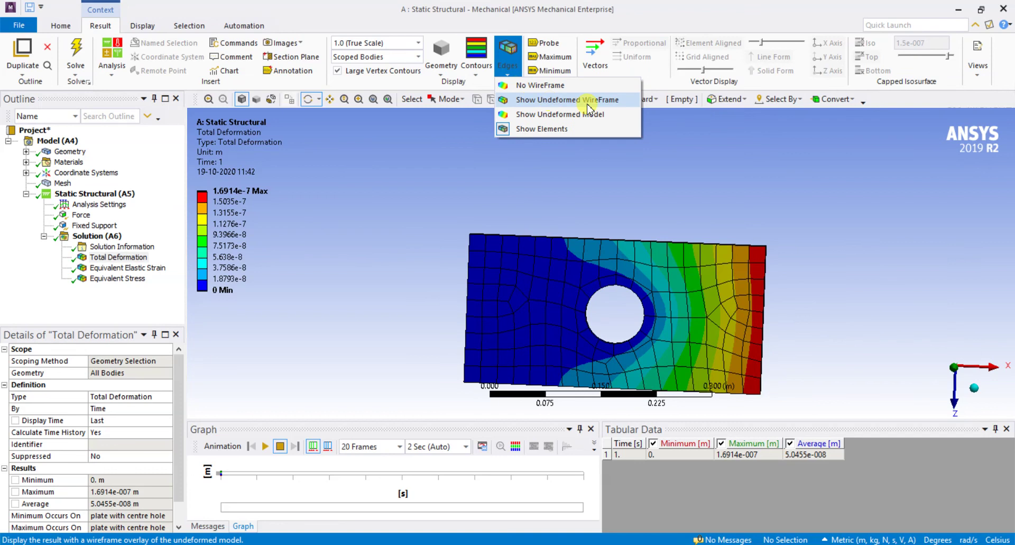
click(592, 103)
drag(687, 249, 696, 161)
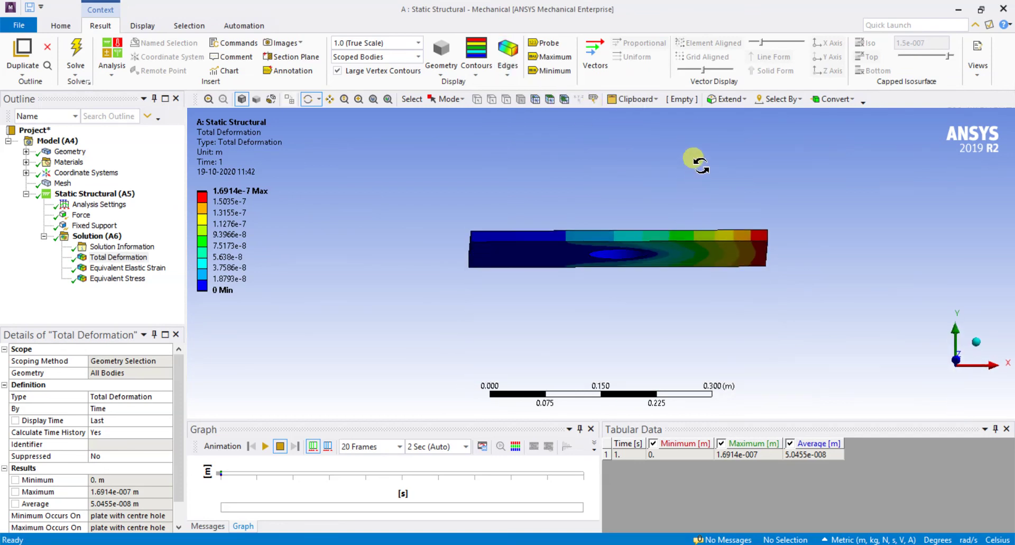
click(509, 71)
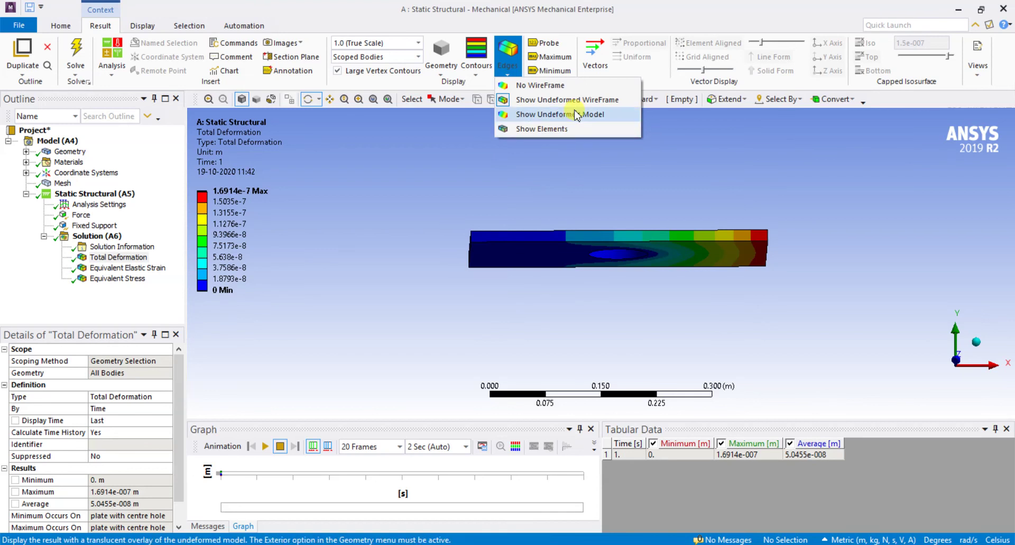
click(556, 130)
mouse_move(577, 227)
mouse_down()
mouse_move(594, 310)
mouse_move(544, 256)
mouse_move(510, 259)
mouse_move(558, 255)
mouse_up()
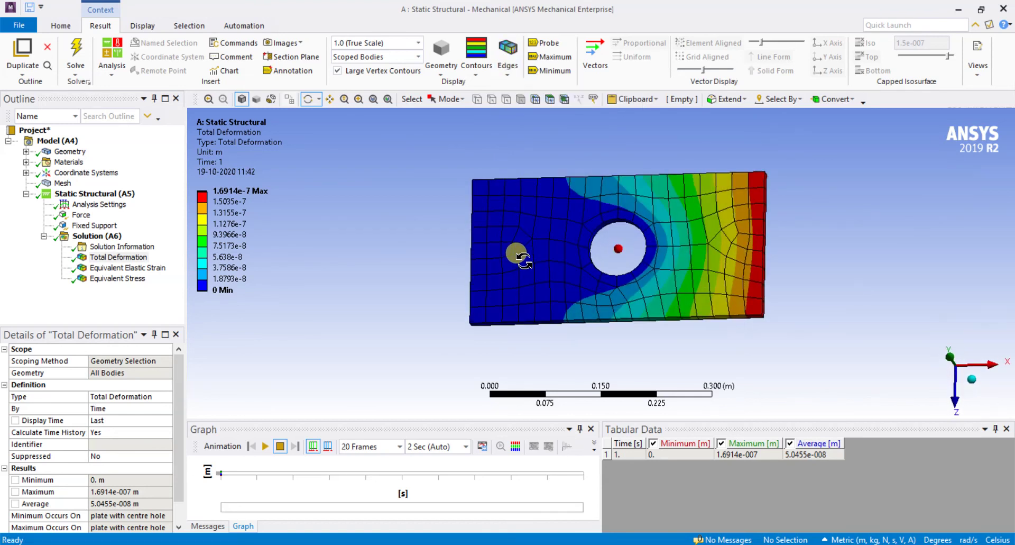
click(81, 215)
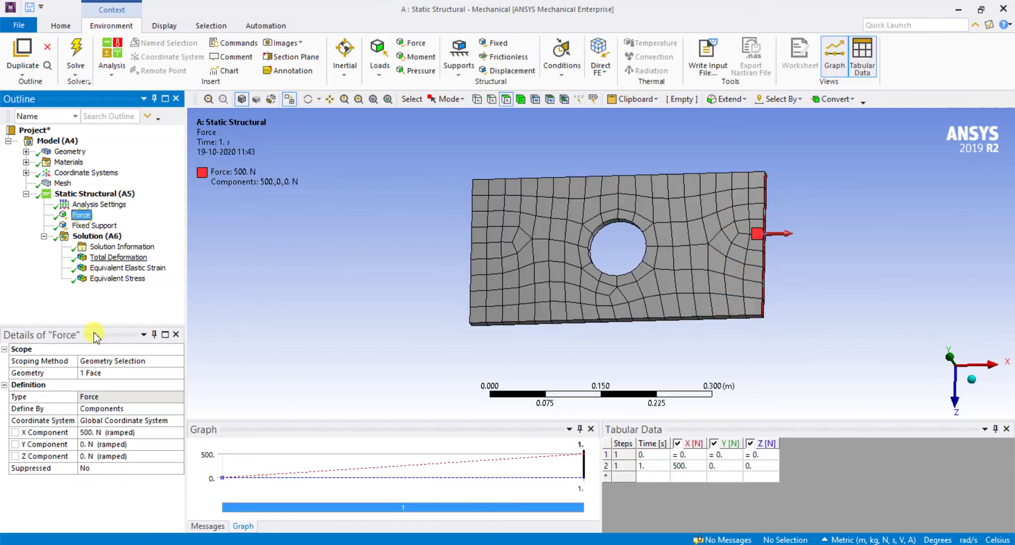
Step: Change the force's X component to 1000 N
click(90, 430)
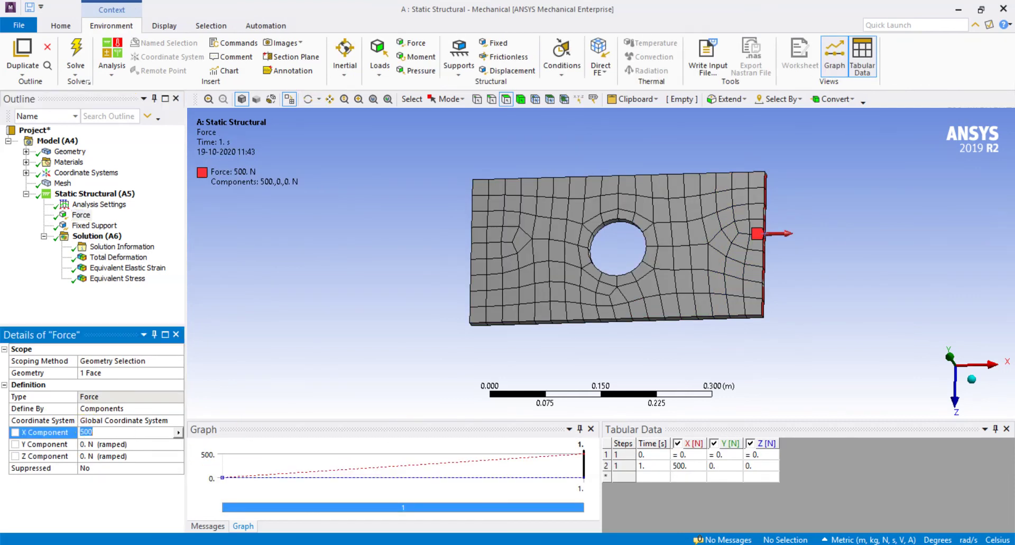
key(Return)
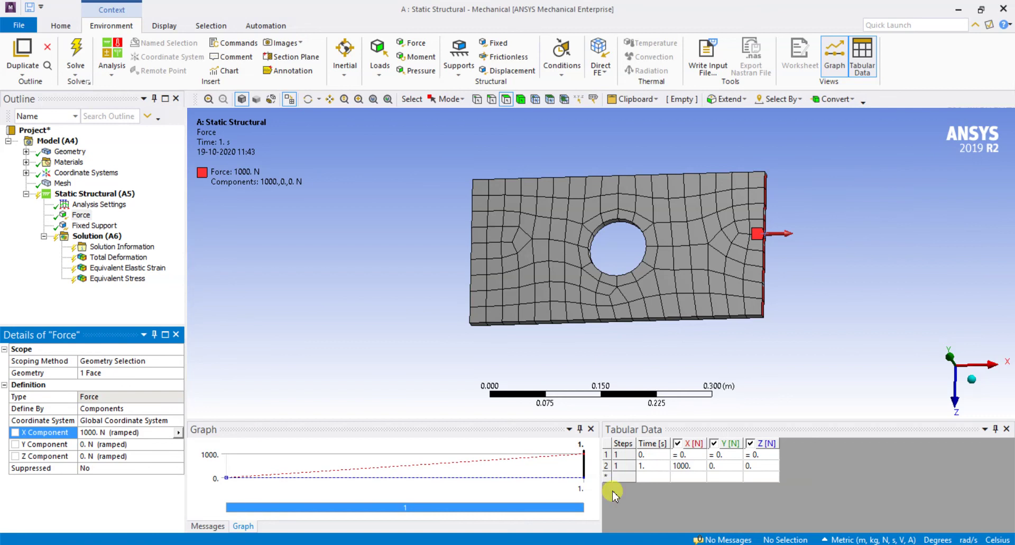
right_click(115, 239)
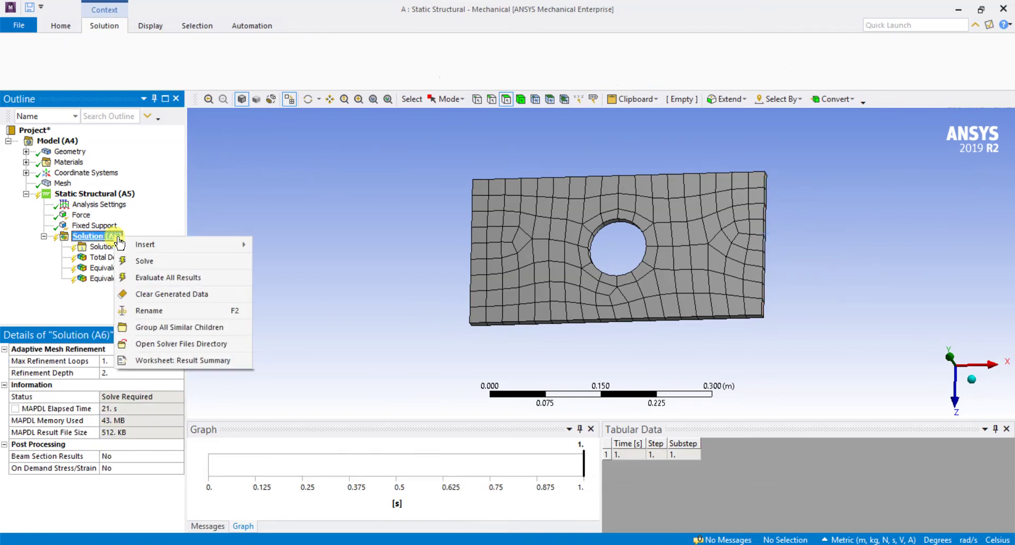
click(369, 280)
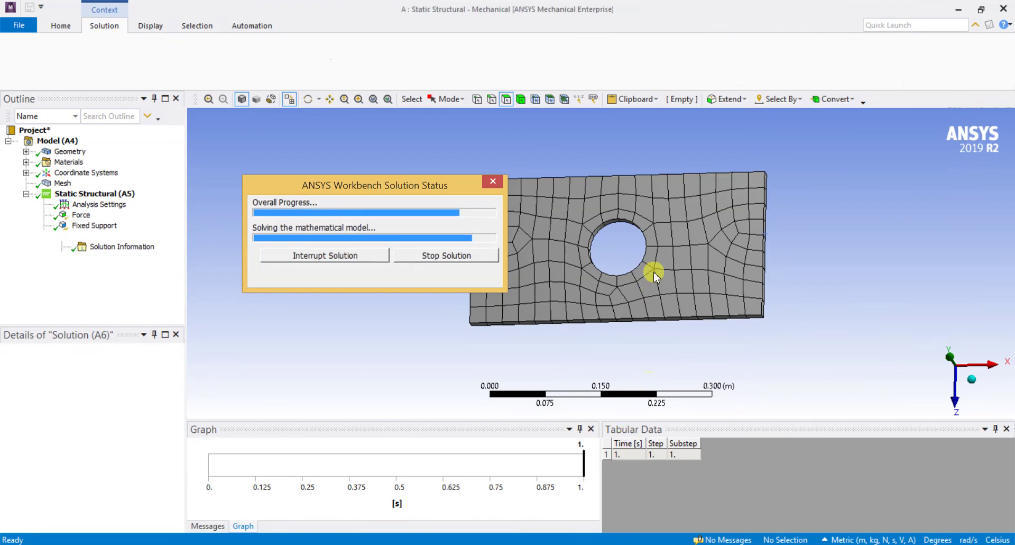
Step: View the re-solved Total Deformation contour, peaking at 3.3828e-7 m, in 3D
click(122, 246)
click(118, 257)
drag(293, 271, 364, 225)
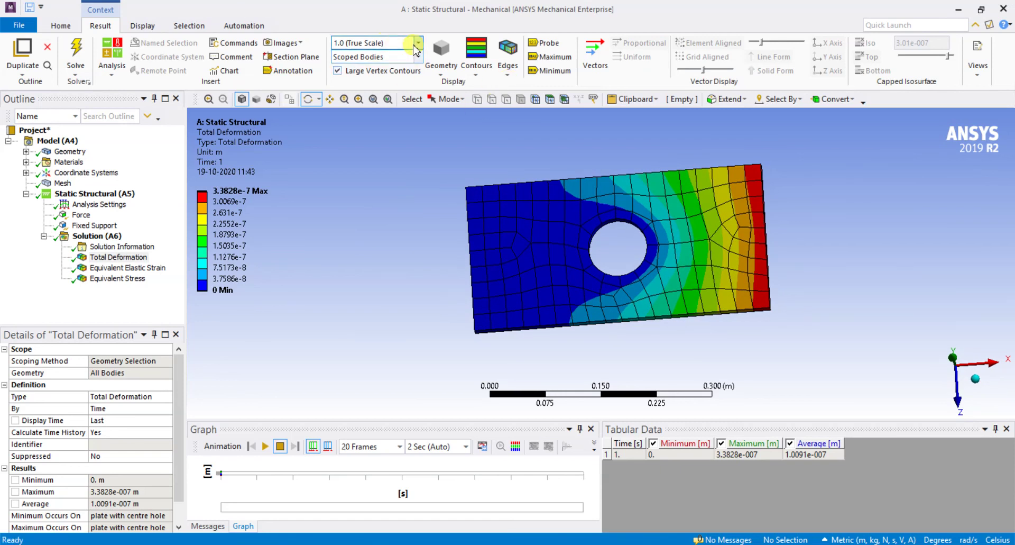
Step: Set the deformation display scale to 3.4e+004 (0.5x Auto) and tilt the plate view
click(418, 47)
click(379, 77)
drag(445, 236, 413, 256)
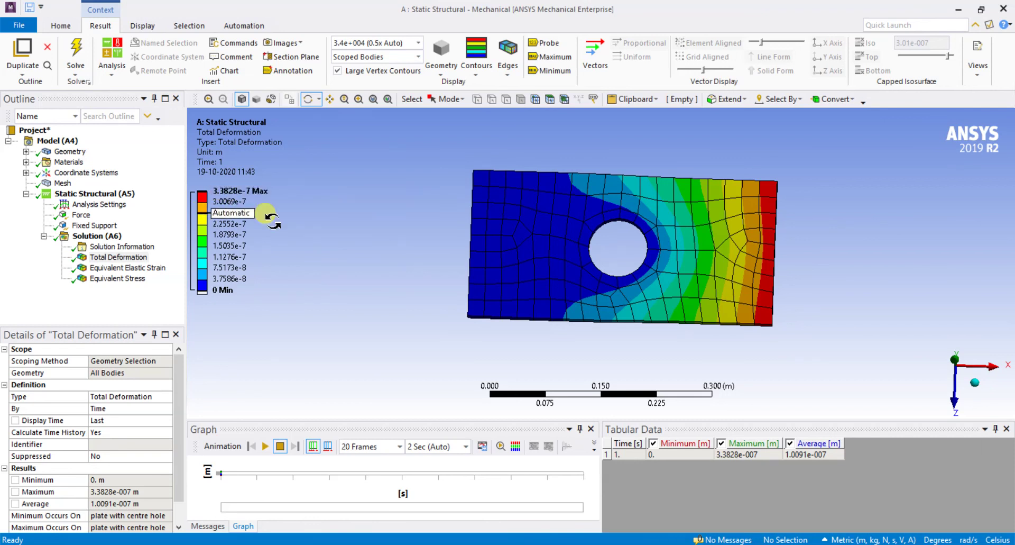
mouse_move(355, 288)
mouse_down()
mouse_move(363, 234)
mouse_move(390, 199)
mouse_move(405, 260)
mouse_move(356, 243)
mouse_move(344, 249)
mouse_move(381, 258)
mouse_move(359, 220)
mouse_move(358, 268)
mouse_move(381, 275)
mouse_move(349, 263)
mouse_move(363, 276)
mouse_move(354, 277)
mouse_up()
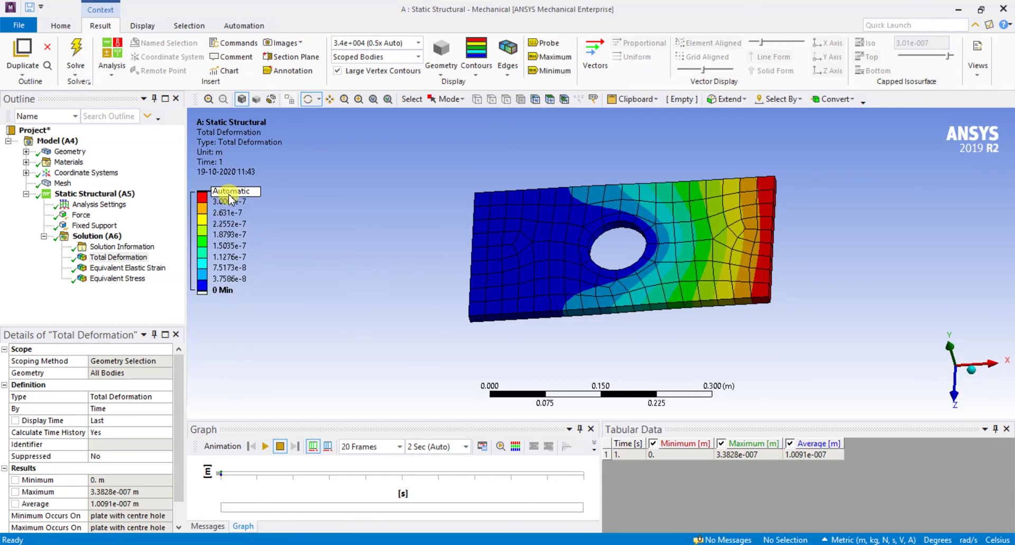
click(253, 224)
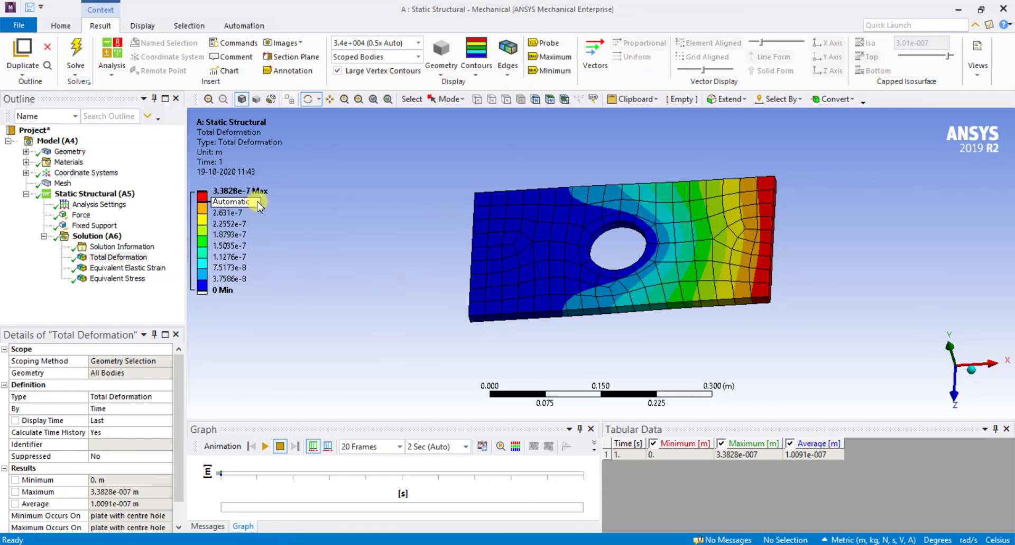
Step: Switch back and forth between the Equivalent Elastic Strain and Equivalent Stress contours
click(151, 269)
click(134, 281)
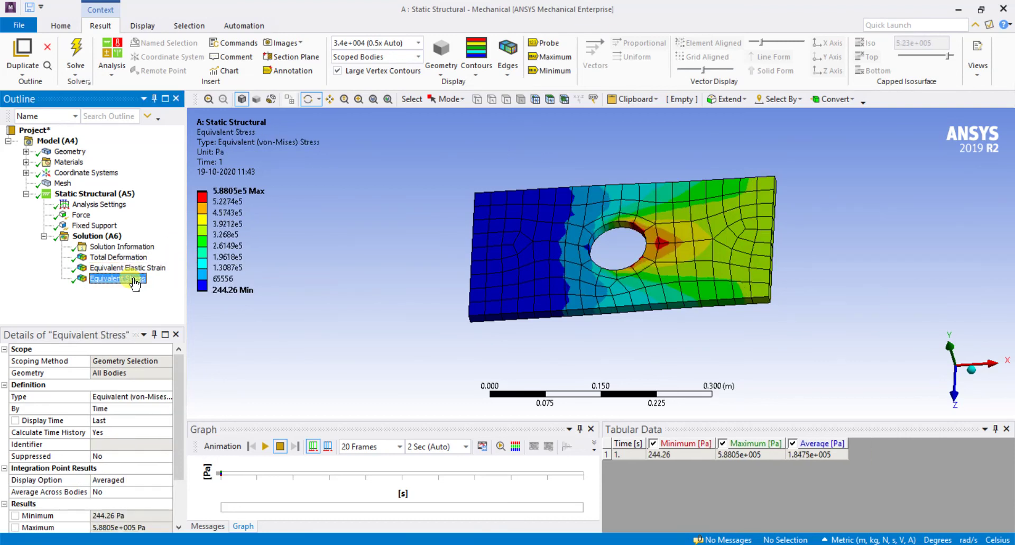
click(138, 268)
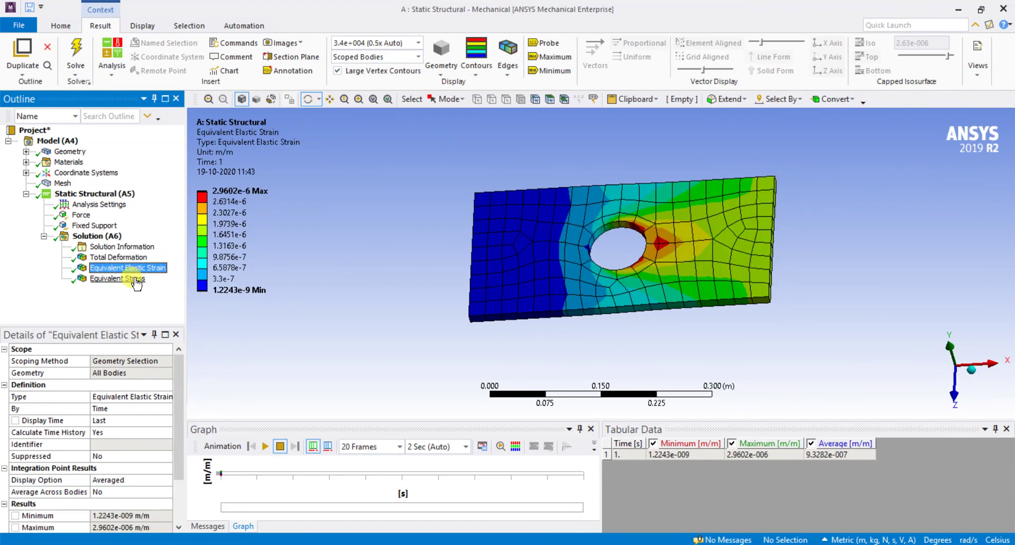
click(144, 279)
click(138, 268)
click(132, 278)
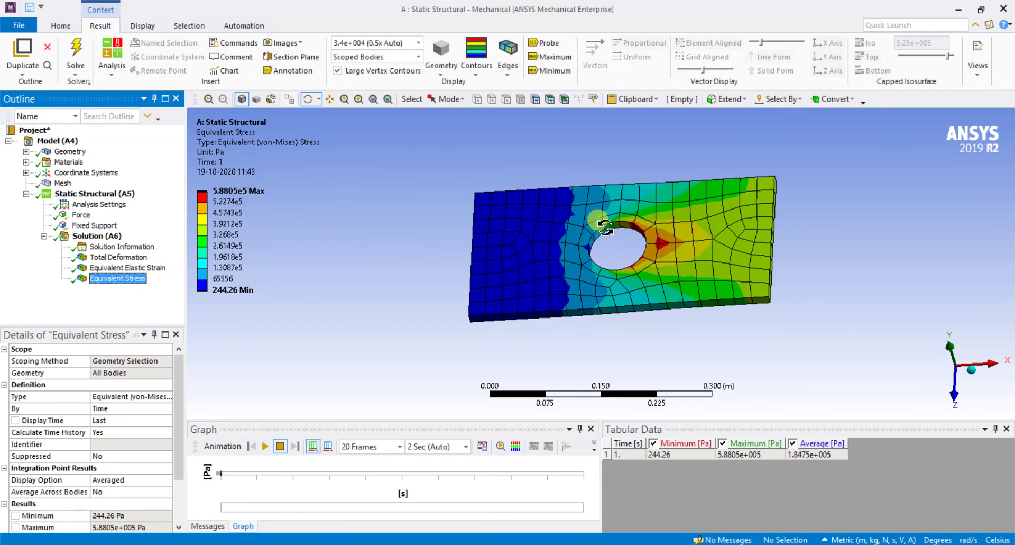
click(127, 268)
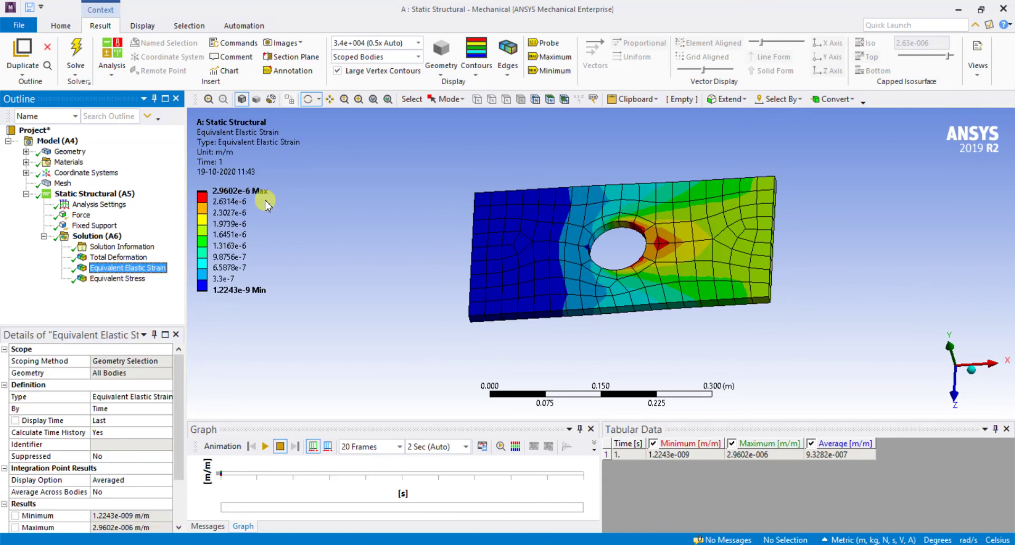
Step: Check the strain and stress legend values, stress peaking at 5.8805e5 Pa, then select Fixed Support
click(245, 203)
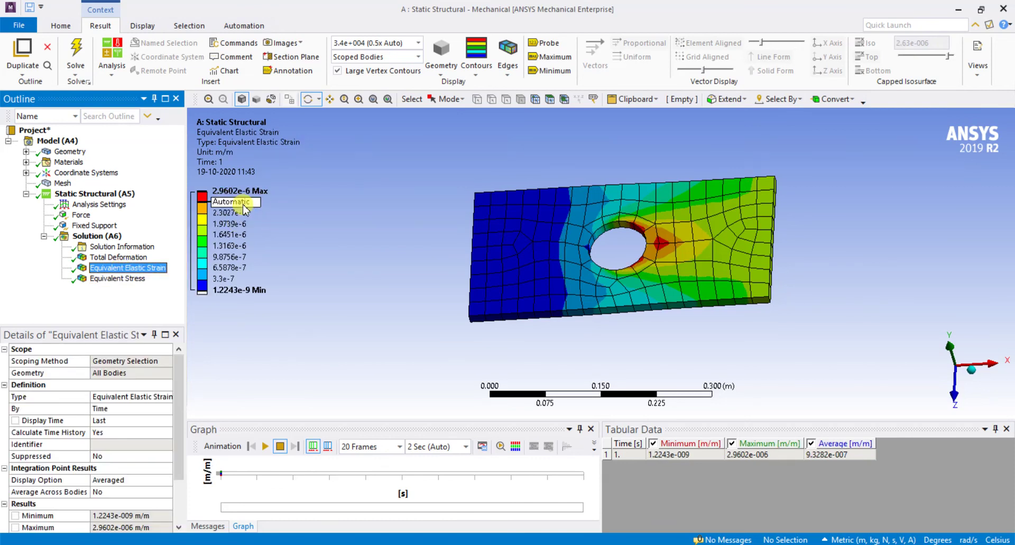
click(361, 233)
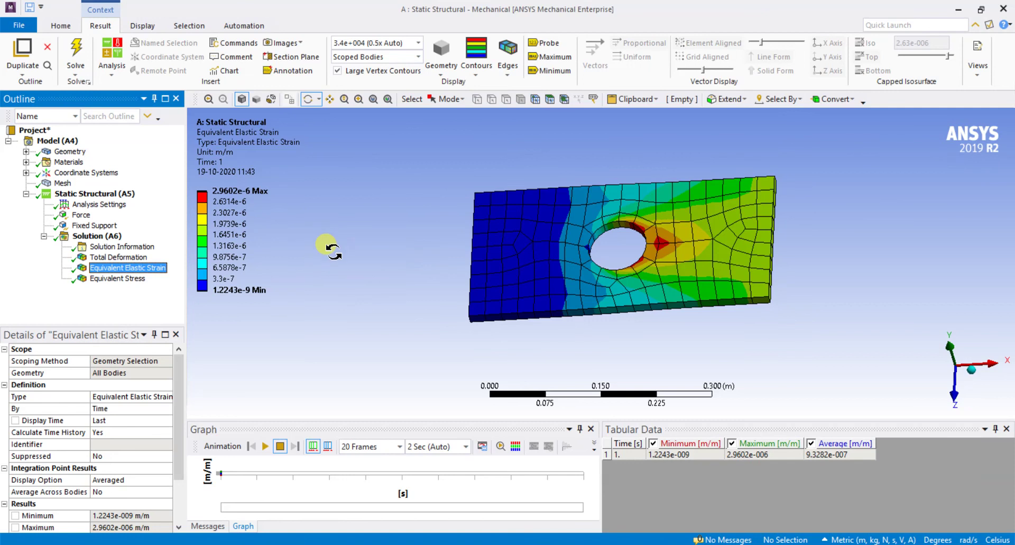
click(118, 278)
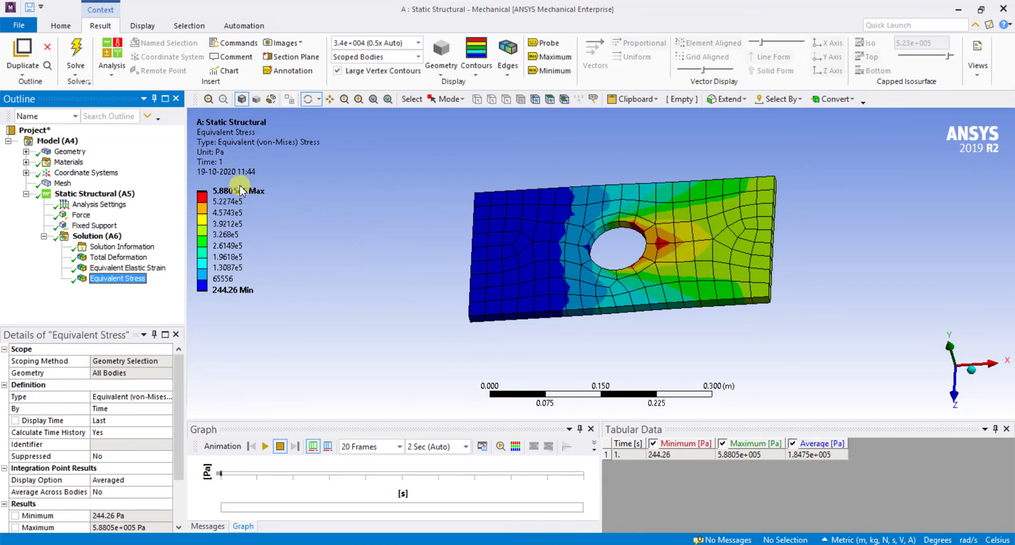
click(221, 190)
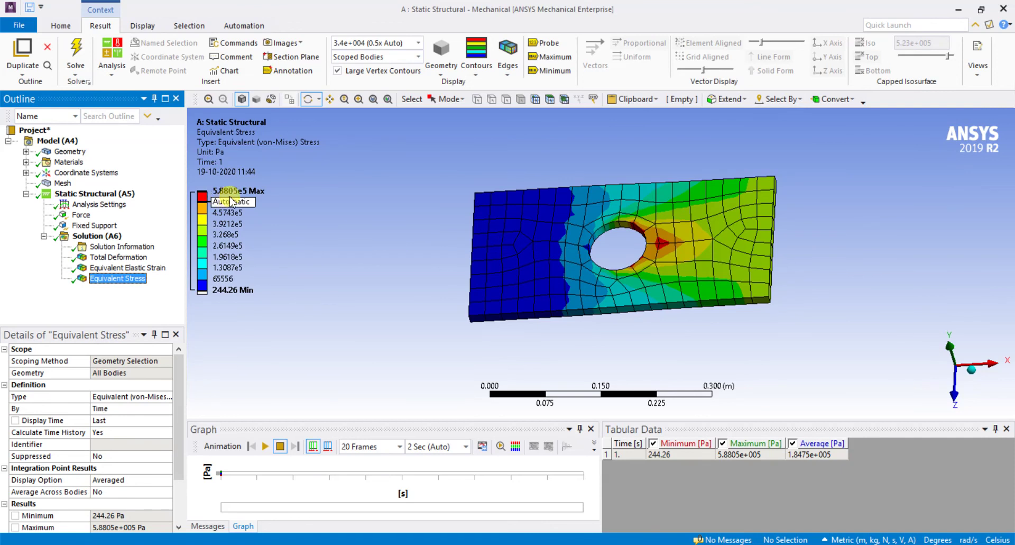
click(259, 197)
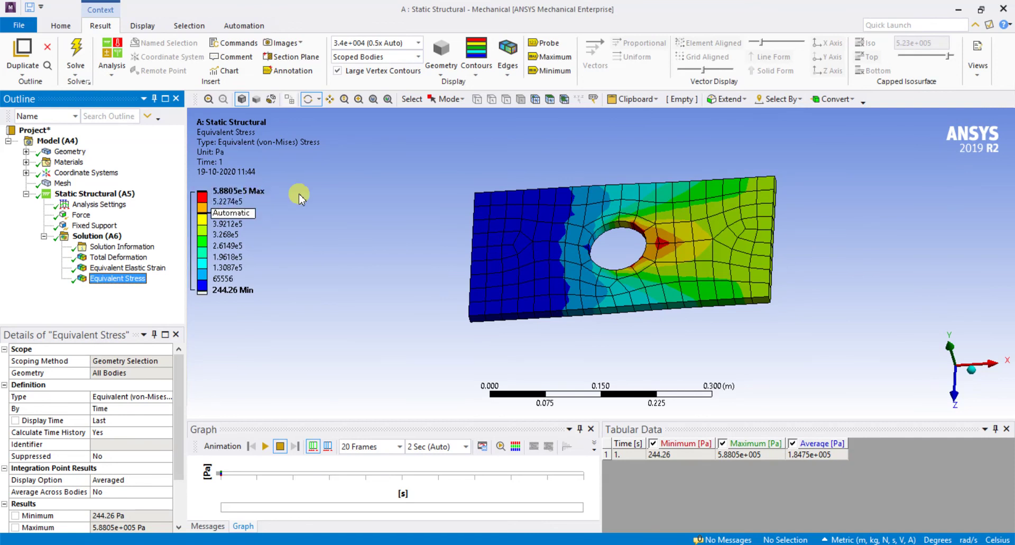
mouse_move(206, 244)
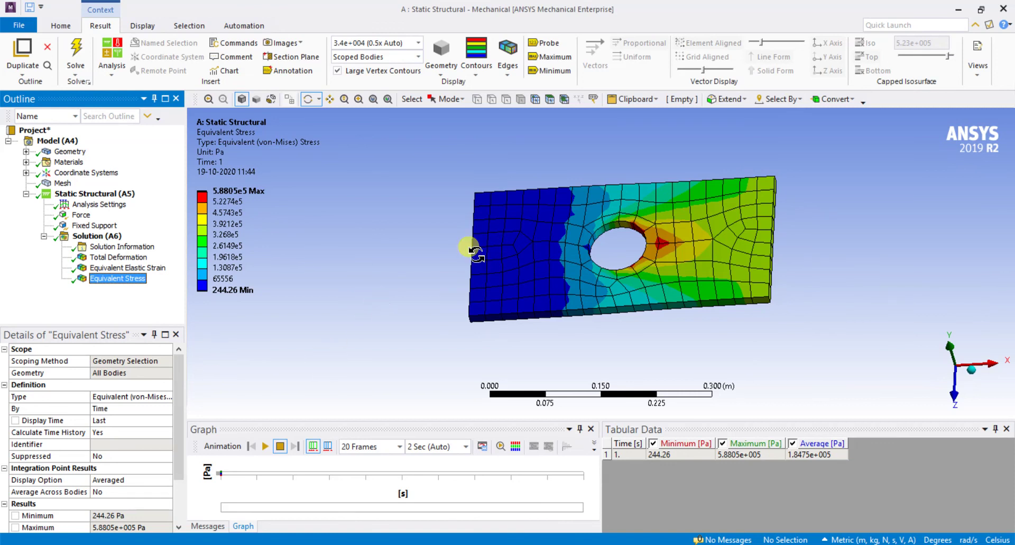
click(80, 227)
Step: Delete the existing Fixed Support from the outline
right_click(81, 226)
click(112, 330)
click(519, 335)
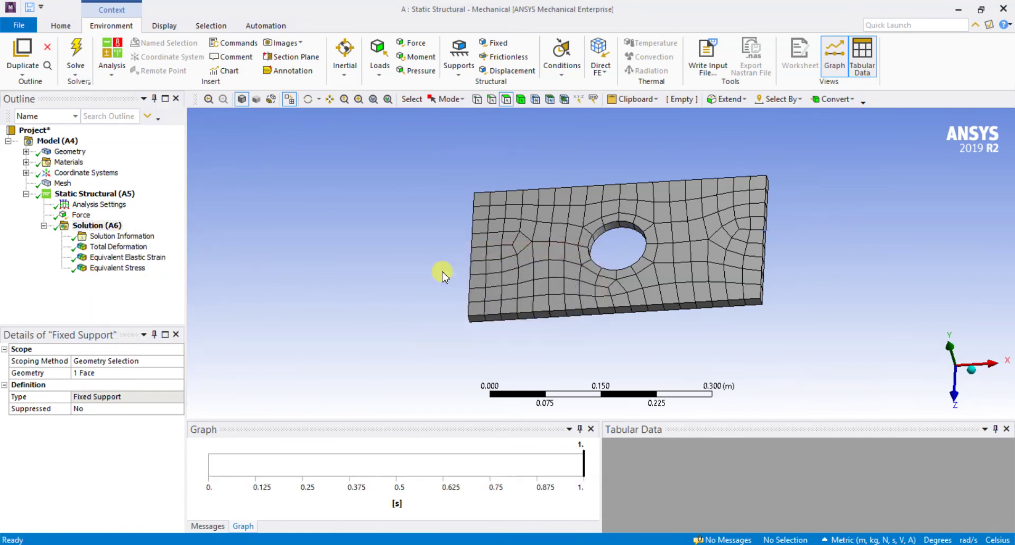
Step: Insert a new Fixed Support under Static Structural, scoped to the plate's left end face
click(101, 197)
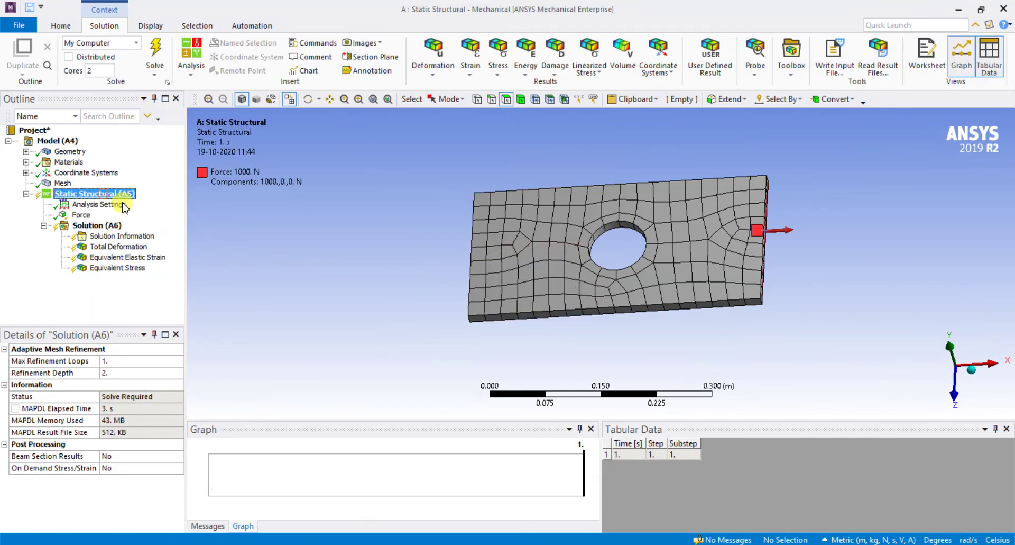
right_click(101, 197)
mouse_move(158, 202)
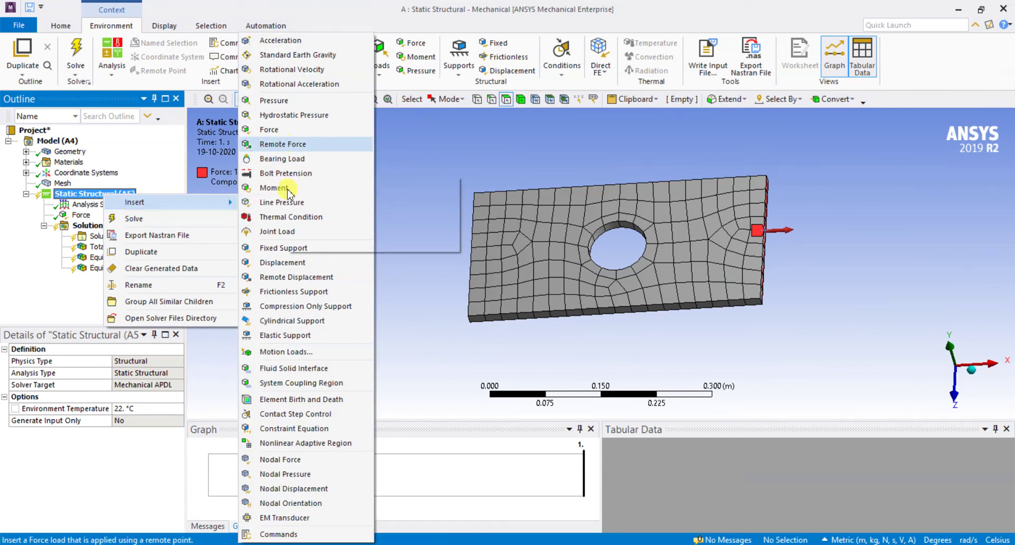
click(294, 247)
middle_drag(312, 279, 505, 253)
click(505, 252)
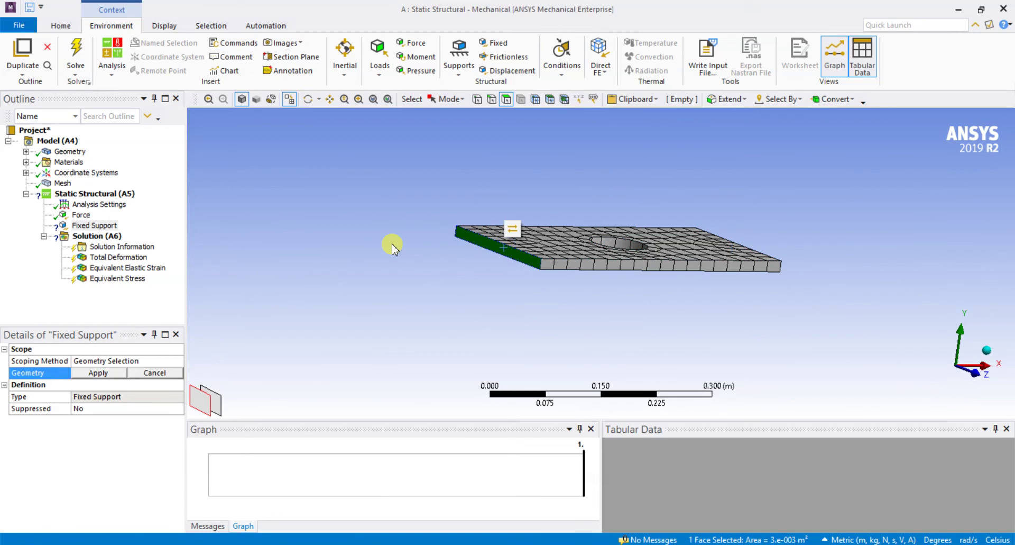
click(99, 373)
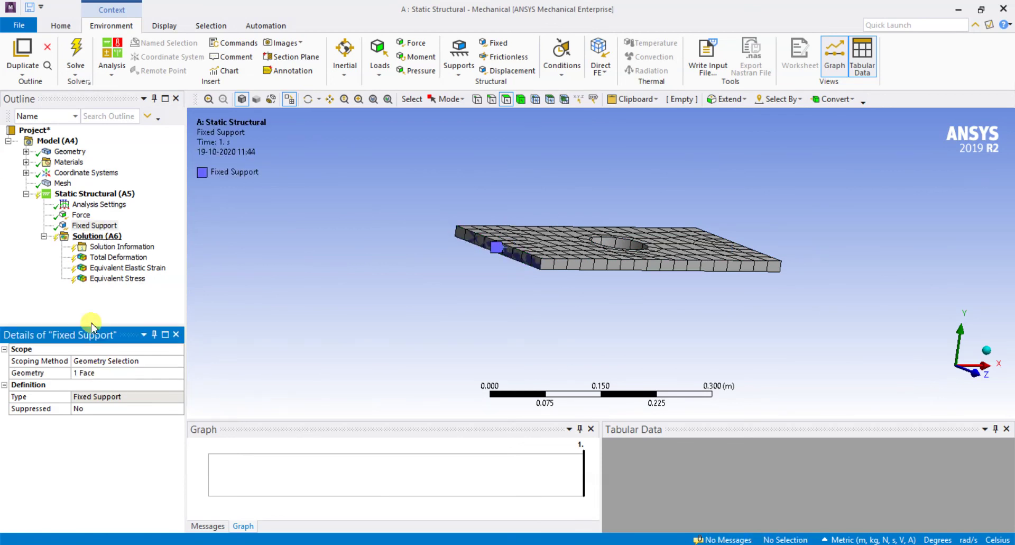
Step: Review the 1000 N force, return to an isometric view, and select the Solution
click(82, 215)
middle_drag(317, 254, 290, 280)
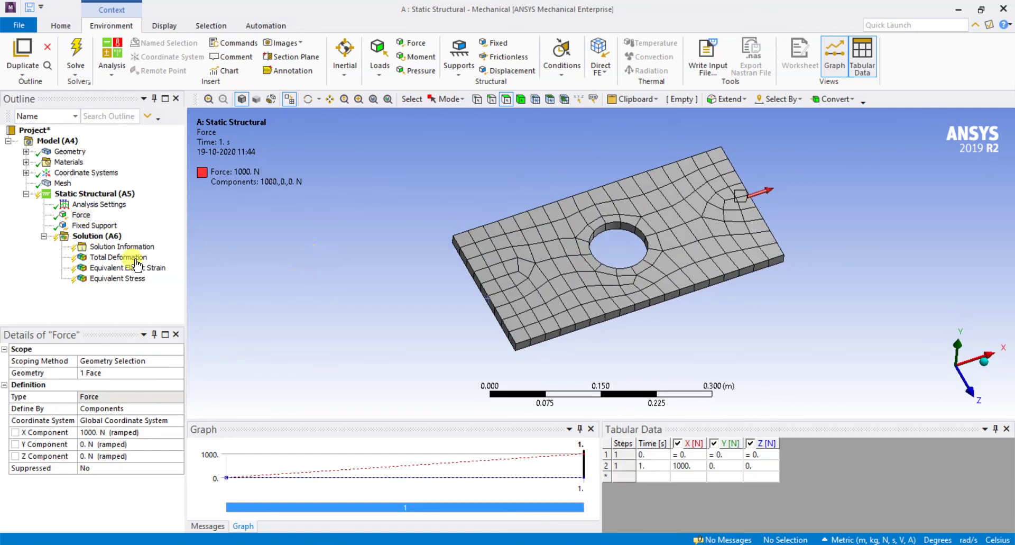
click(115, 236)
right_click(115, 236)
Step: Re-solve the model and show Total Deformation, now reaching 8.2583e-7 m at the loaded end
click(163, 258)
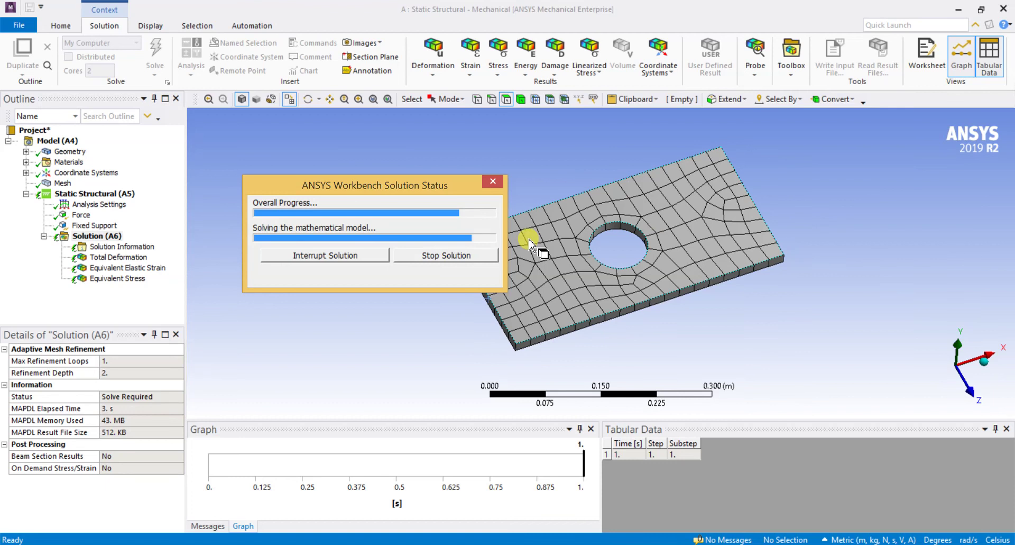
click(146, 259)
middle_drag(312, 269, 455, 291)
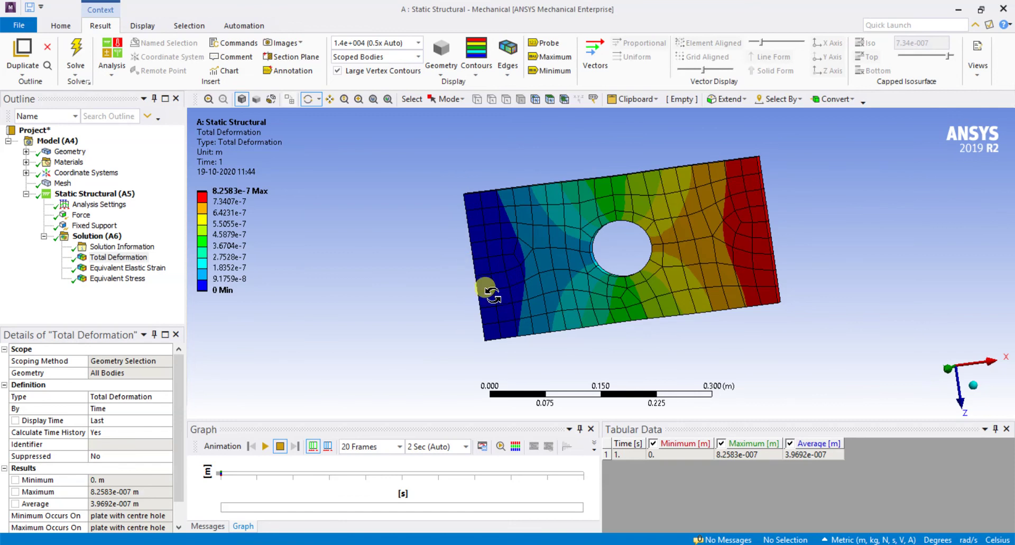
Step: Flip through strain, total deformation and stress results, ending on von Mises stress peaking at 1.2862e6 Pa
click(233, 203)
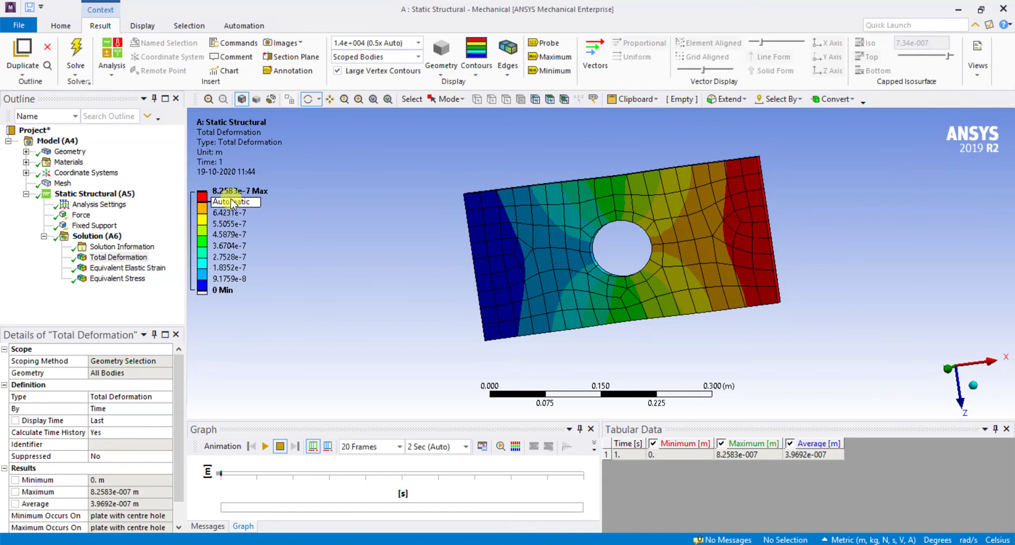
click(307, 249)
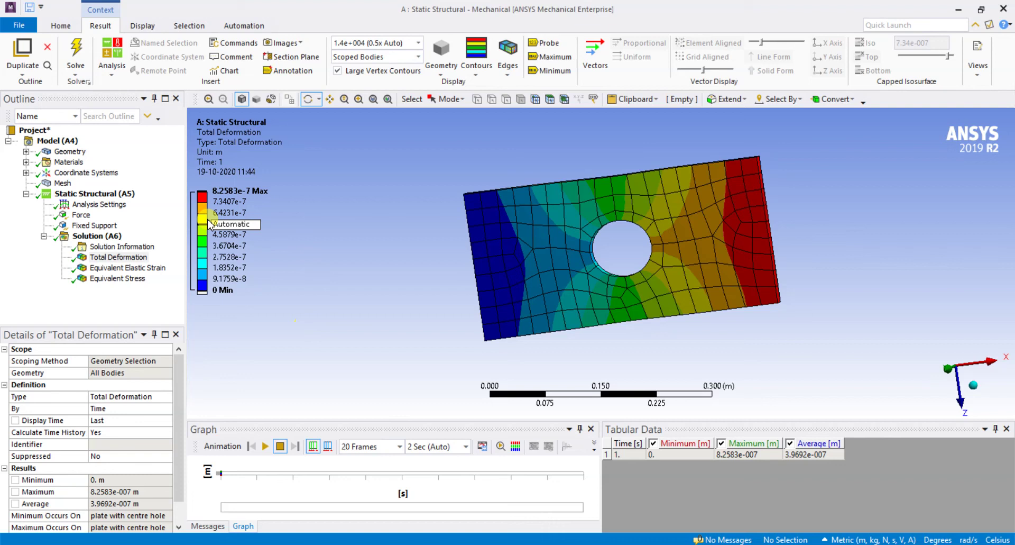
click(132, 268)
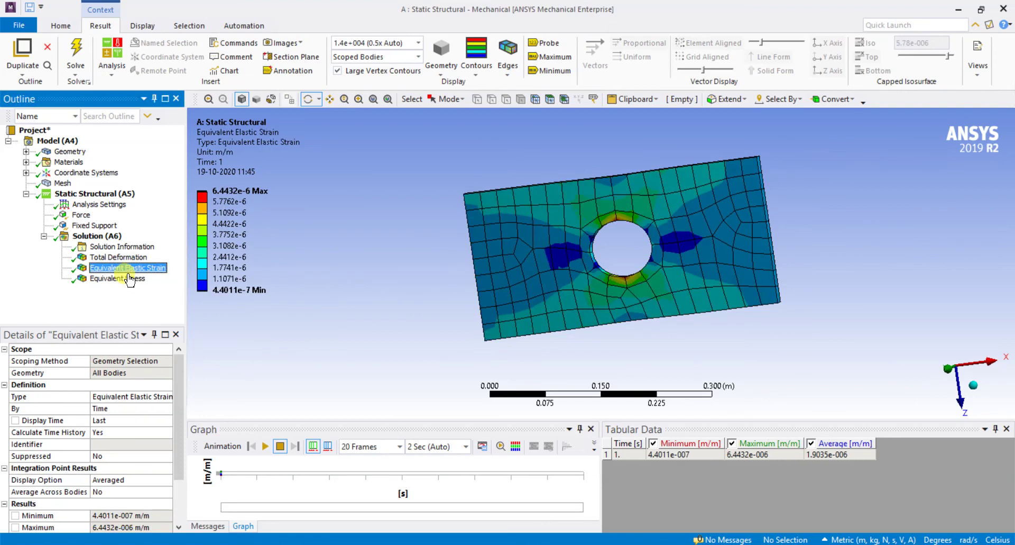
click(117, 278)
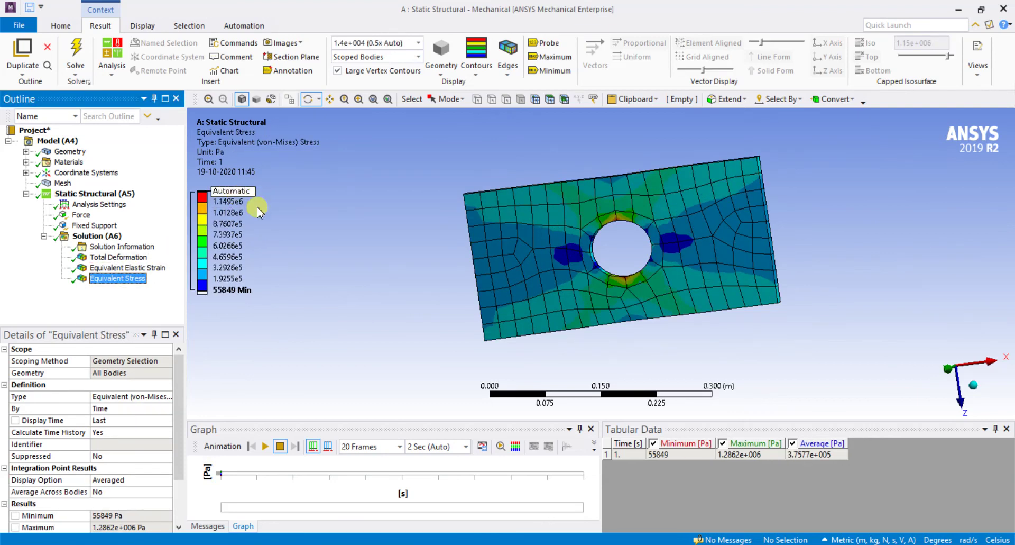
click(136, 268)
click(132, 257)
click(126, 278)
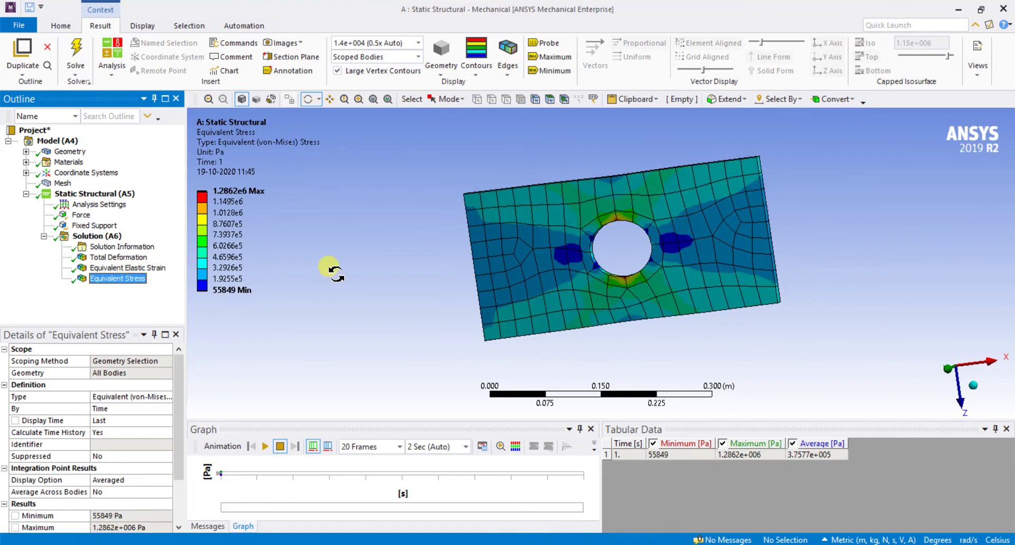